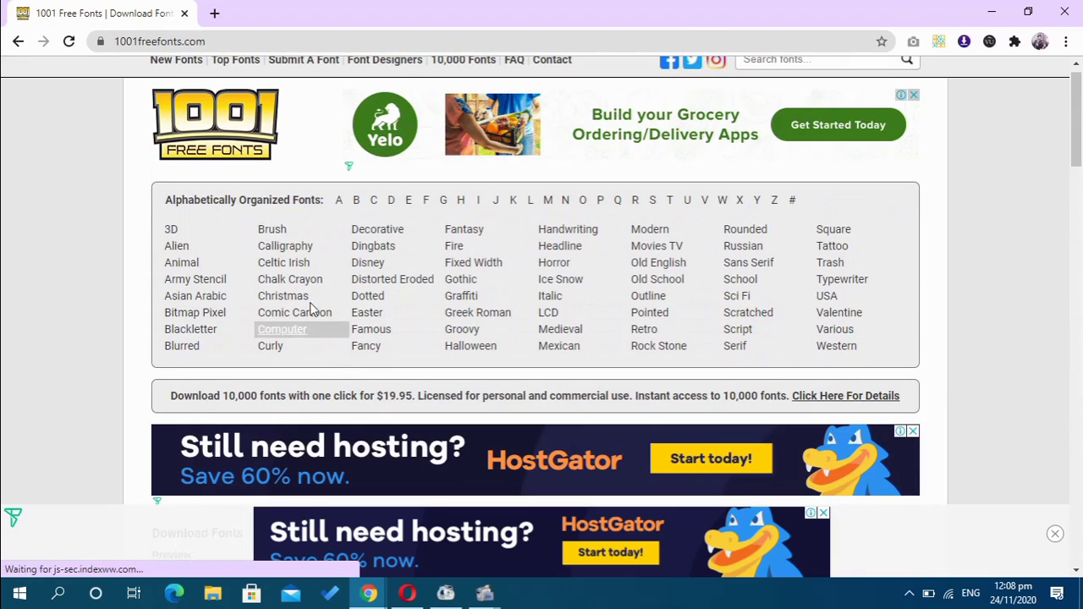
Step: Browse the Brush fonts category and download the Sketch font
{"action": "left_click", "coordinate": [282, 237]}
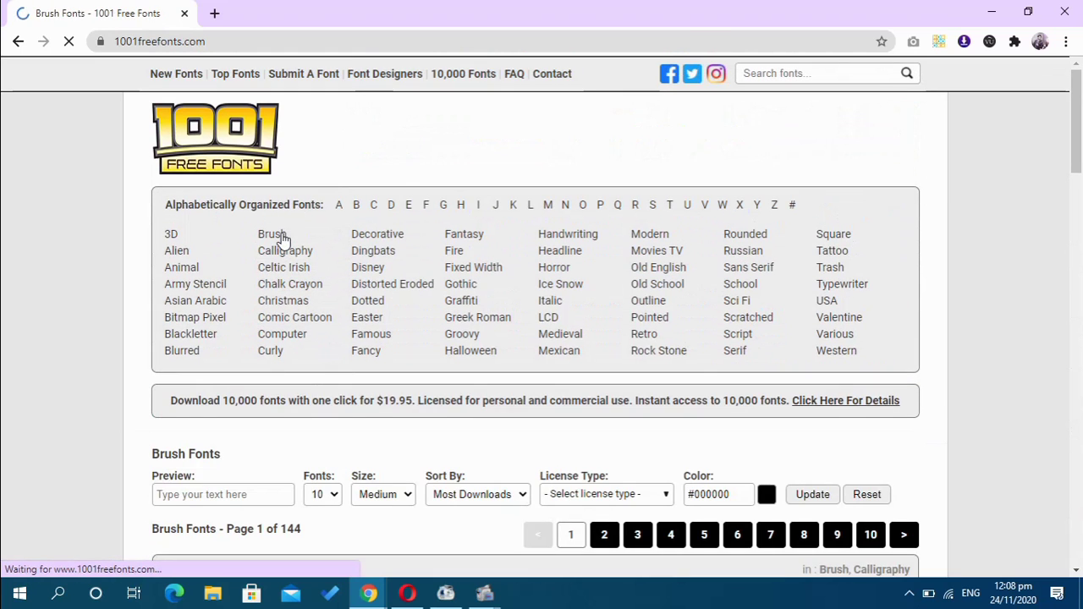
{"action": "scroll", "coordinate": [400, 173], "scroll_direction": "down", "scroll_amount": 5}
{"action": "scroll", "coordinate": [401, 175], "scroll_direction": "down", "scroll_amount": 8}
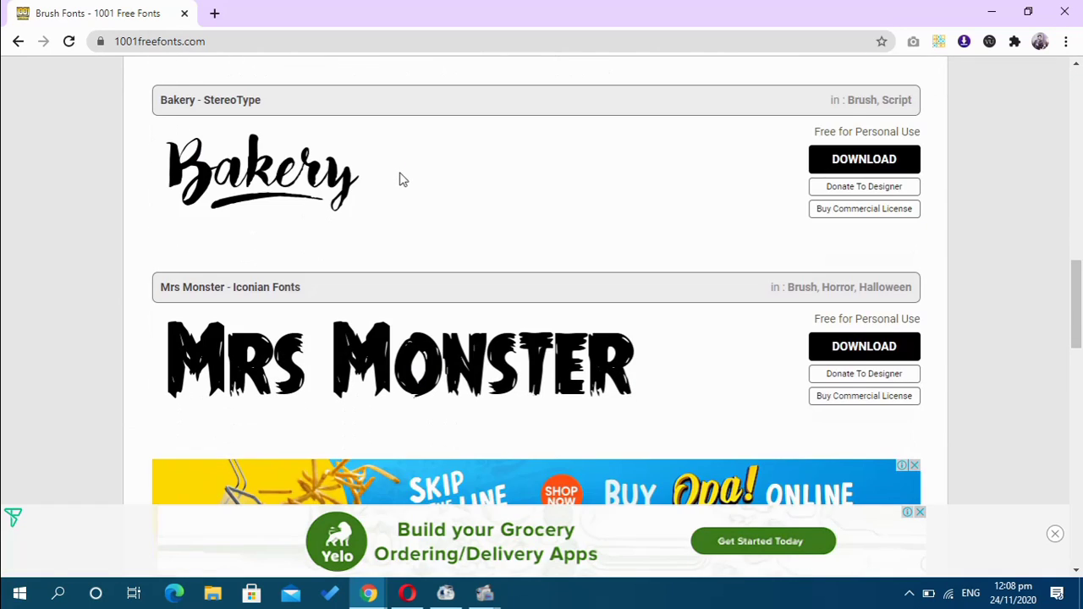
{"action": "scroll", "coordinate": [403, 179], "scroll_direction": "down", "scroll_amount": 5}
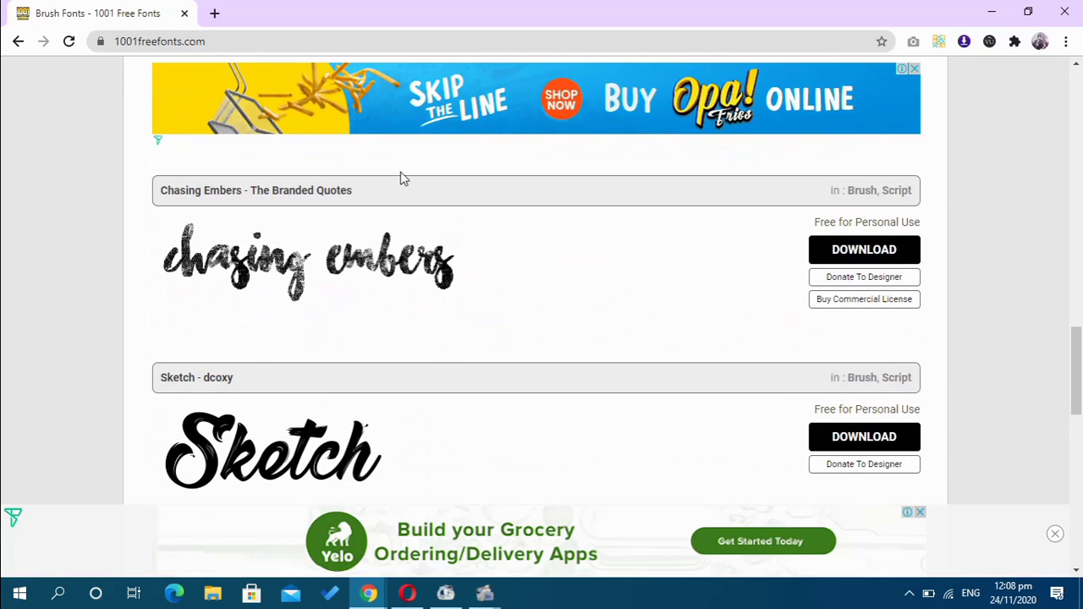
{"action": "scroll", "coordinate": [519, 193], "scroll_direction": "down", "scroll_amount": 2}
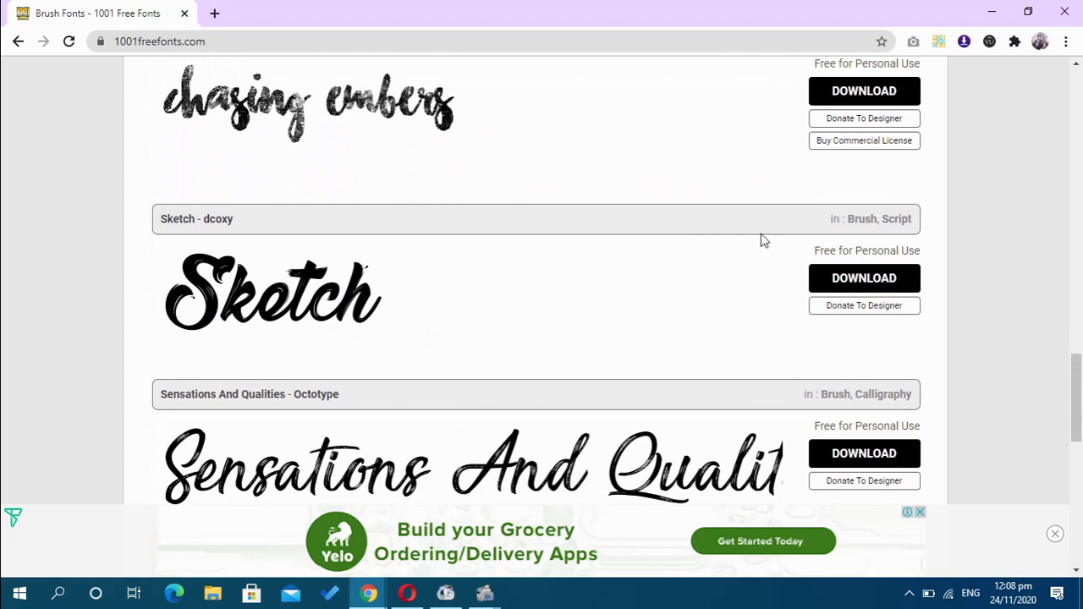
{"action": "left_click", "coordinate": [832, 282]}
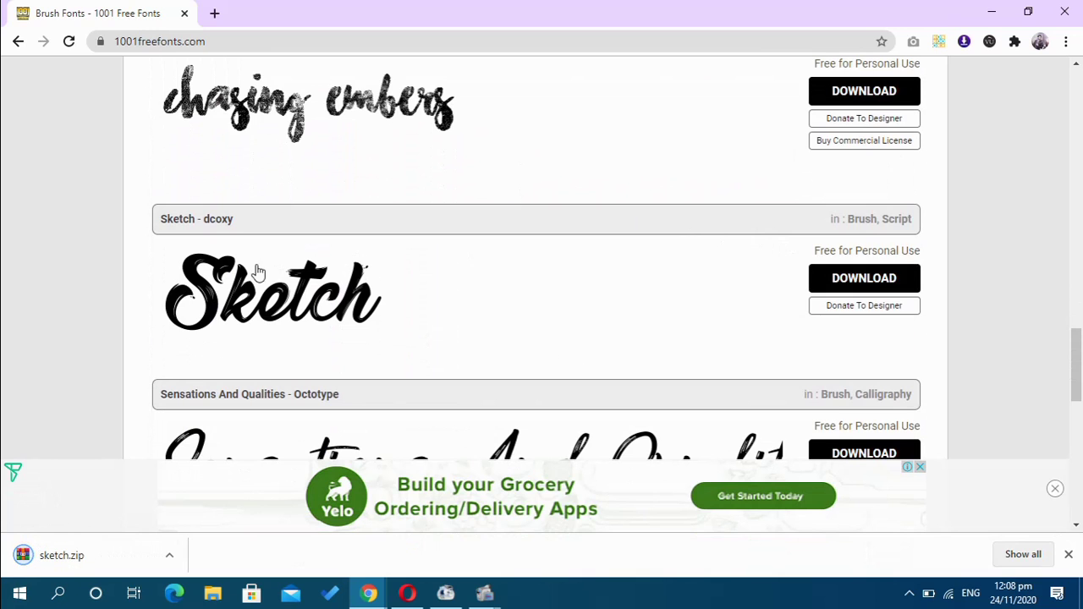
Step: Download the Art Brewery font from the same Brush fonts page
{"action": "scroll", "coordinate": [445, 274], "scroll_direction": "up", "scroll_amount": 2}
{"action": "scroll", "coordinate": [445, 273], "scroll_direction": "up", "scroll_amount": 5}
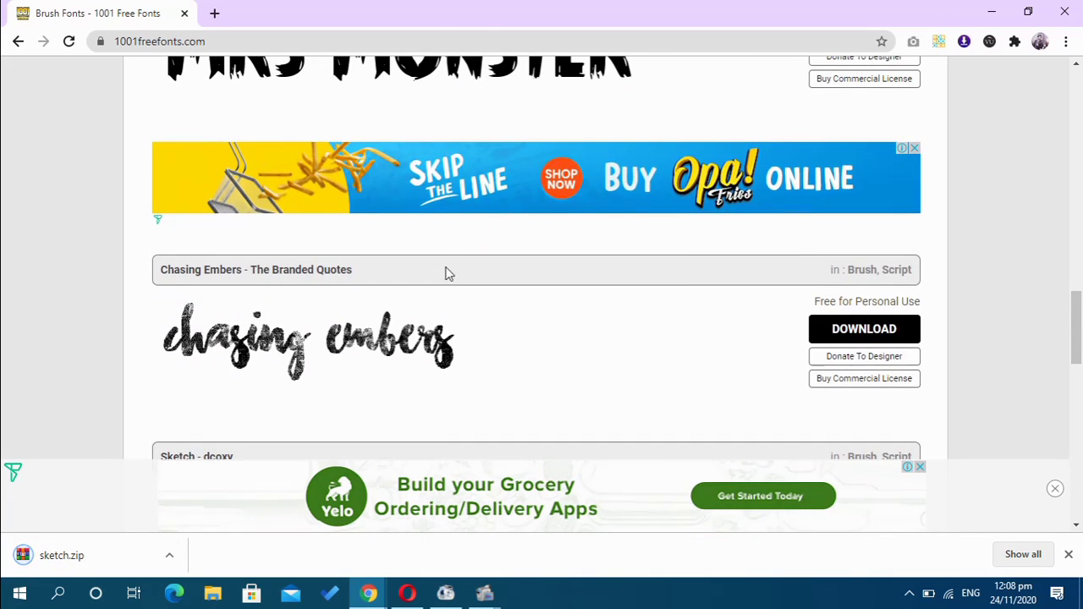
{"action": "scroll", "coordinate": [446, 273], "scroll_direction": "up", "scroll_amount": 5}
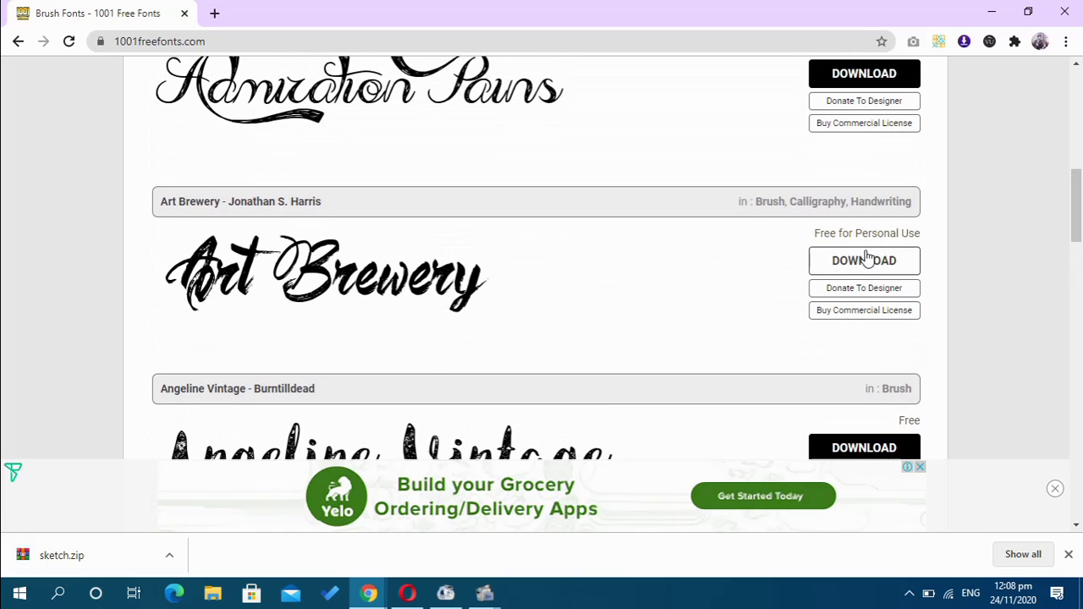
{"action": "left_click", "coordinate": [882, 265]}
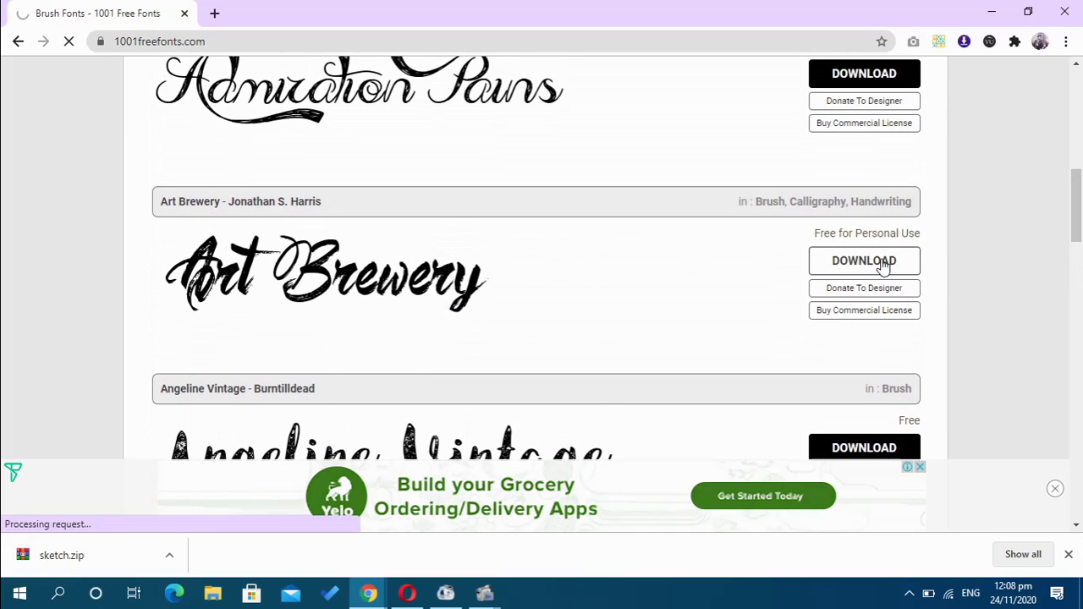
Step: Download the Chasing Embers font from the Brush fonts list
{"action": "scroll", "coordinate": [735, 271], "scroll_direction": "up", "scroll_amount": 3}
{"action": "scroll", "coordinate": [735, 271], "scroll_direction": "down", "scroll_amount": 15}
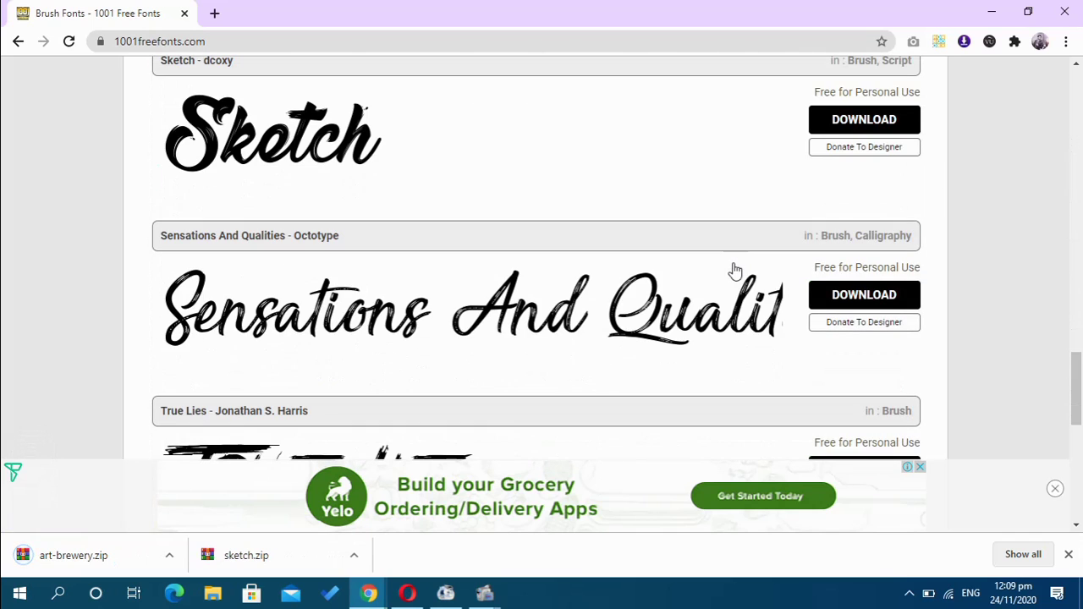
{"action": "scroll", "coordinate": [741, 256], "scroll_direction": "up", "scroll_amount": 4}
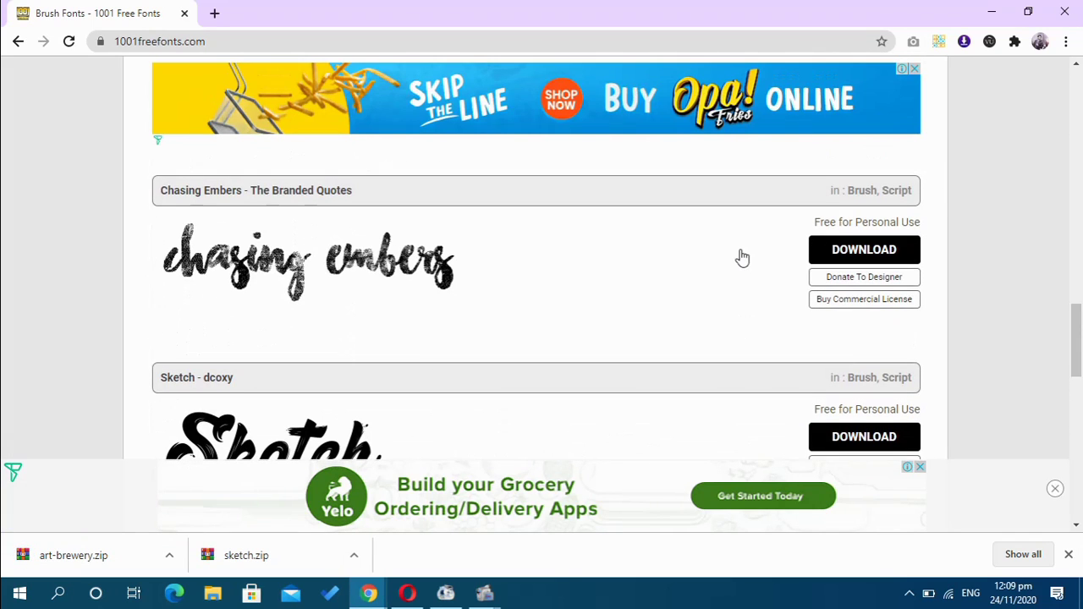
{"action": "left_click", "coordinate": [860, 252]}
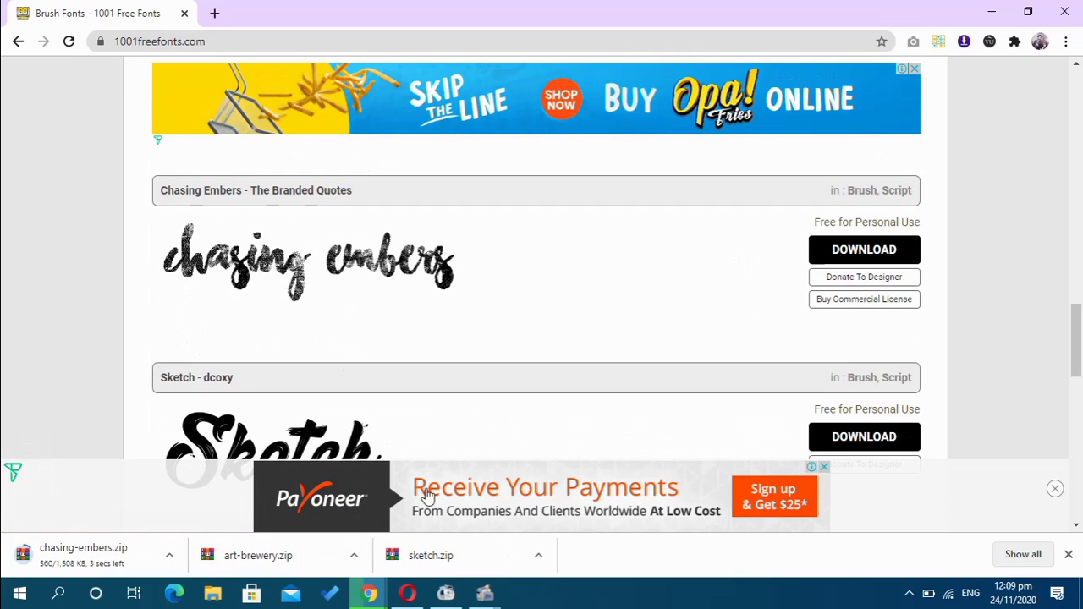
Step: Show the downloaded sketch.zip in its folder and maximize the File Explorer window
{"action": "left_click", "coordinate": [538, 556]}
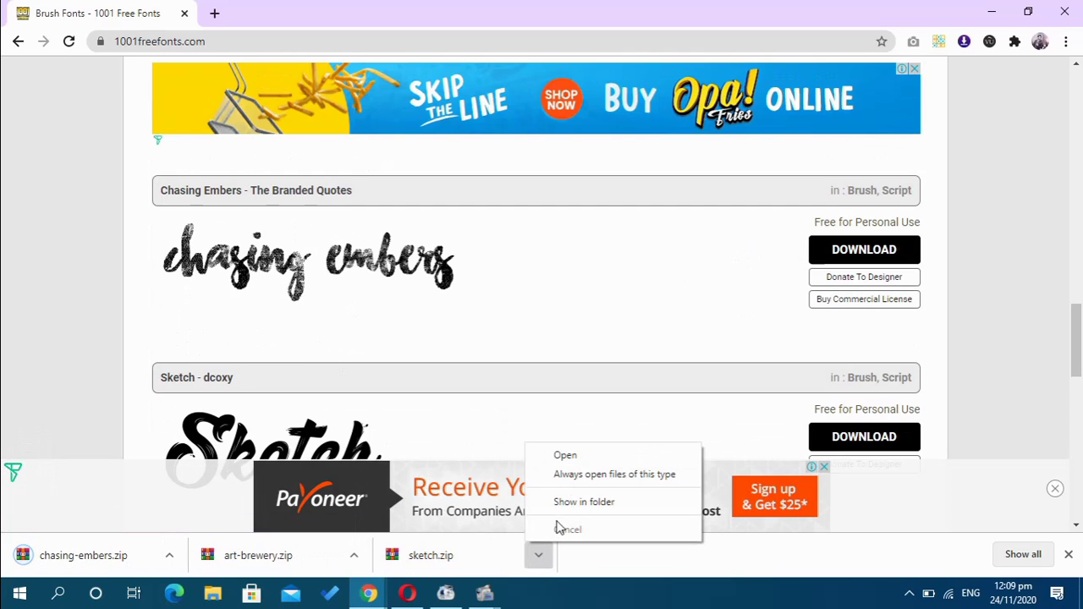
{"action": "left_click", "coordinate": [572, 502]}
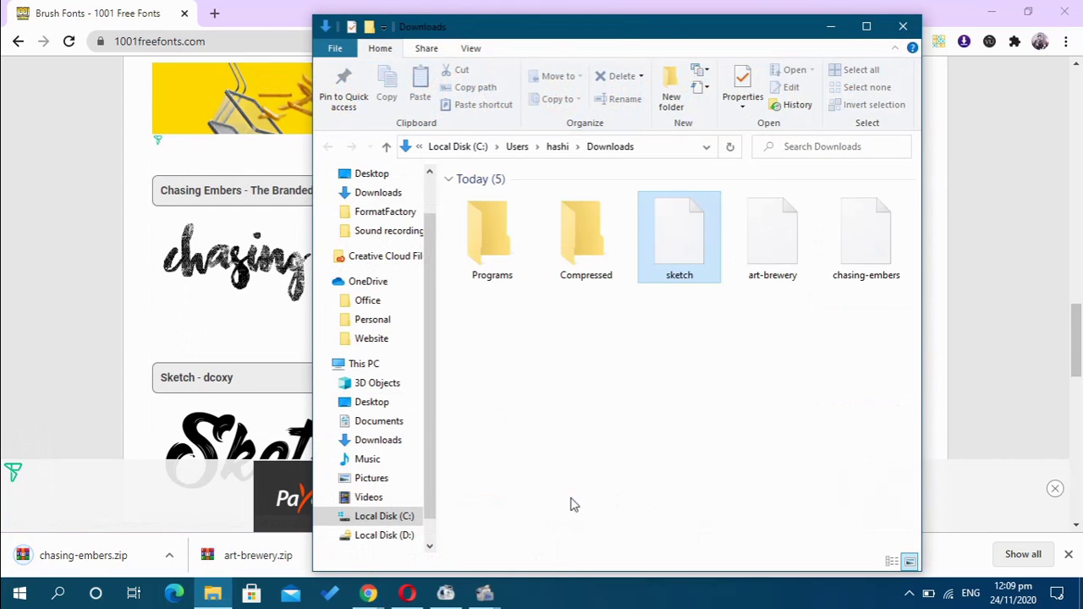
{"action": "left_click", "coordinate": [867, 27]}
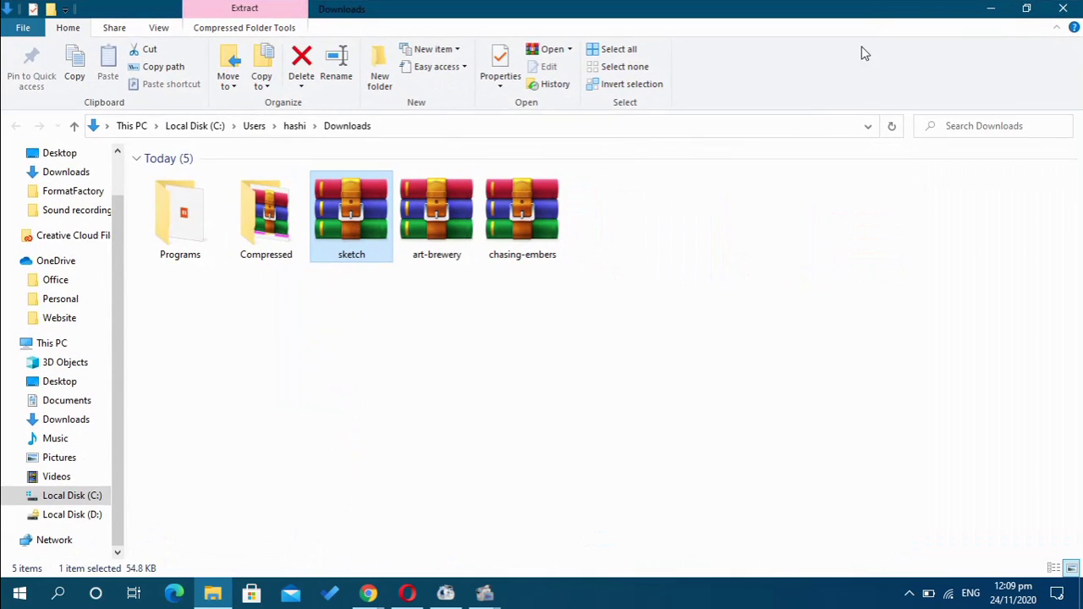
Step: Extract the sketch, art-brewery and chasing-embers archives together directly into the Downloads folder
{"action": "left_click", "coordinate": [475, 209], "text": "ctrl"}
{"action": "left_click", "coordinate": [524, 210], "text": "ctrl"}
{"action": "right_click", "coordinate": [524, 210]}
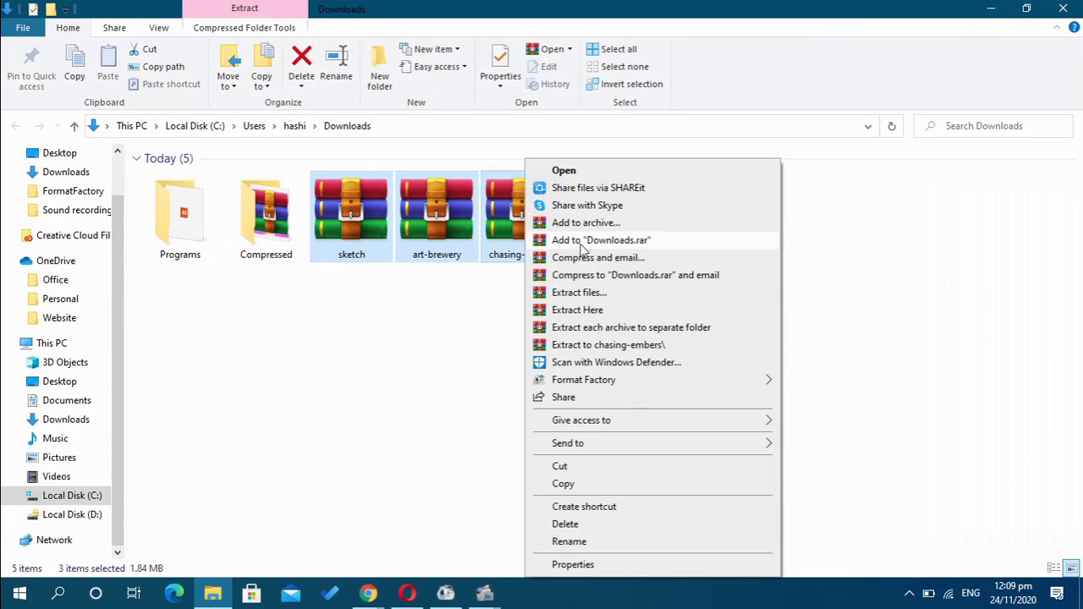
{"action": "left_click", "coordinate": [613, 311]}
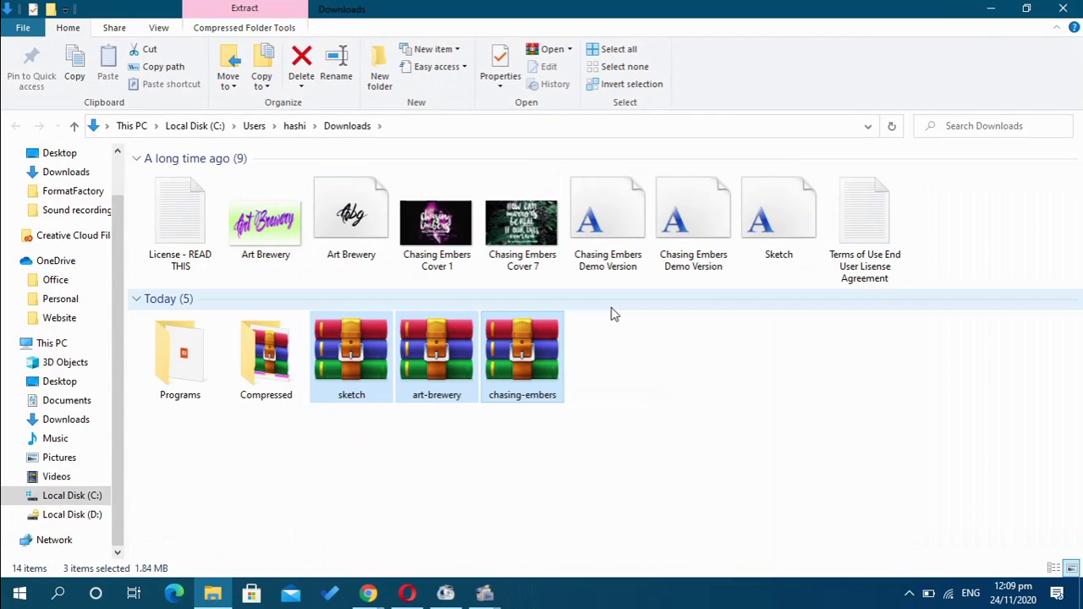
Step: Delete the extracted extras: the license and terms documents, the Art Brewery image, and Chasing Embers Cover 1 and Cover 7
{"action": "left_click", "coordinate": [506, 243]}
{"action": "left_click", "coordinate": [435, 224], "text": "ctrl"}
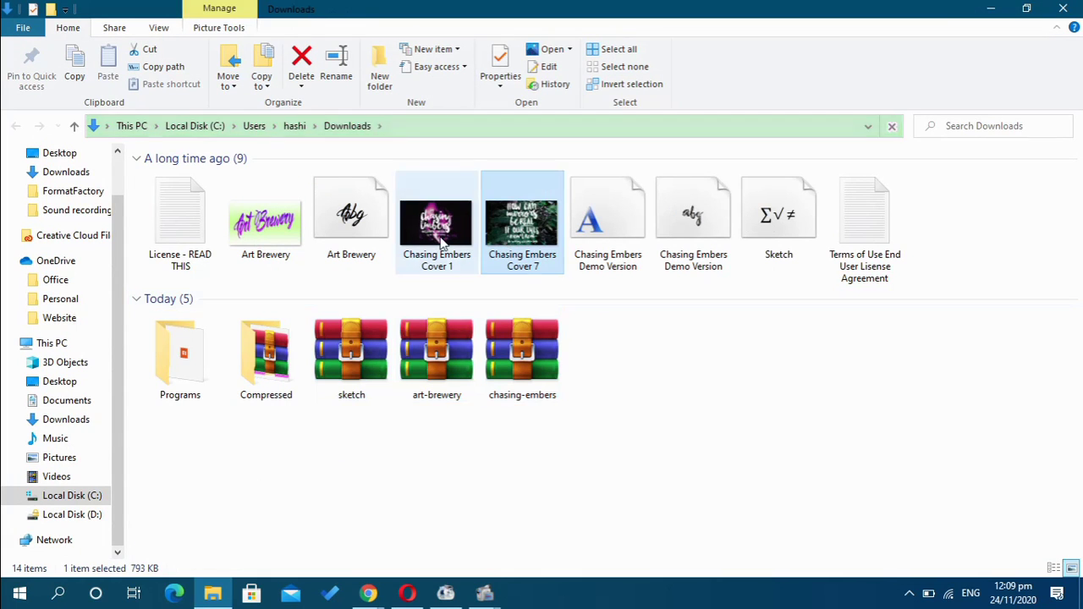
{"action": "left_click", "coordinate": [291, 217], "text": "ctrl"}
{"action": "left_click", "coordinate": [170, 212], "text": "ctrl"}
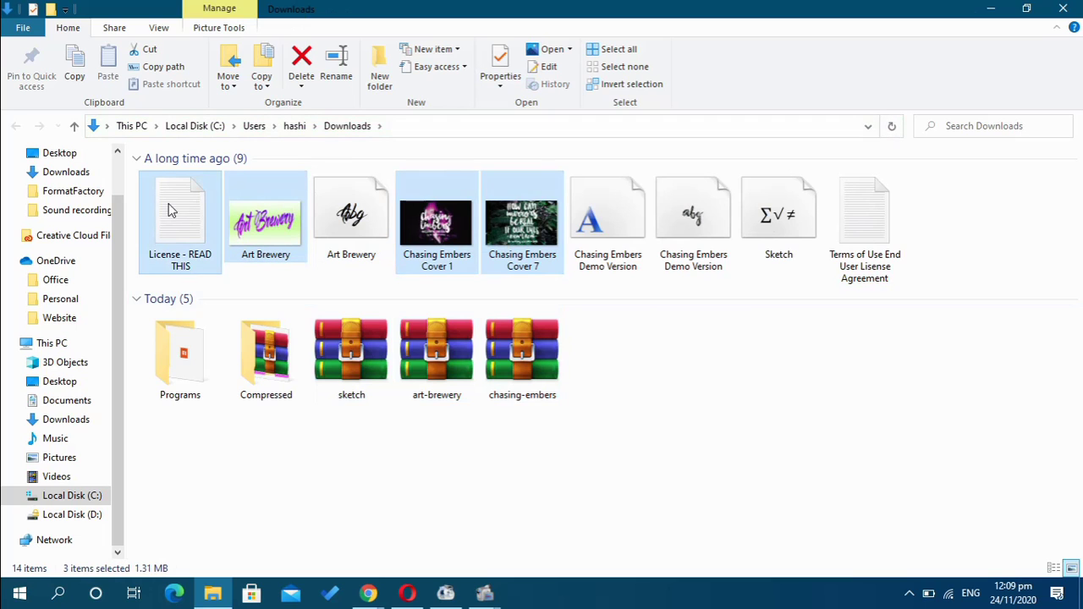
{"action": "left_click", "coordinate": [843, 245], "text": "ctrl"}
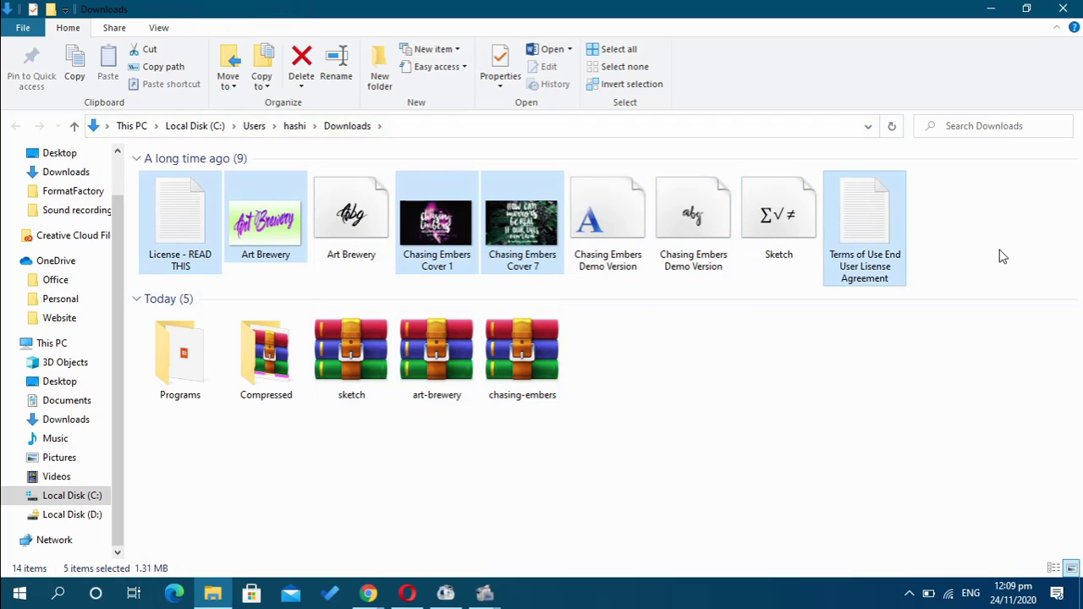
{"action": "key", "text": "Delete"}
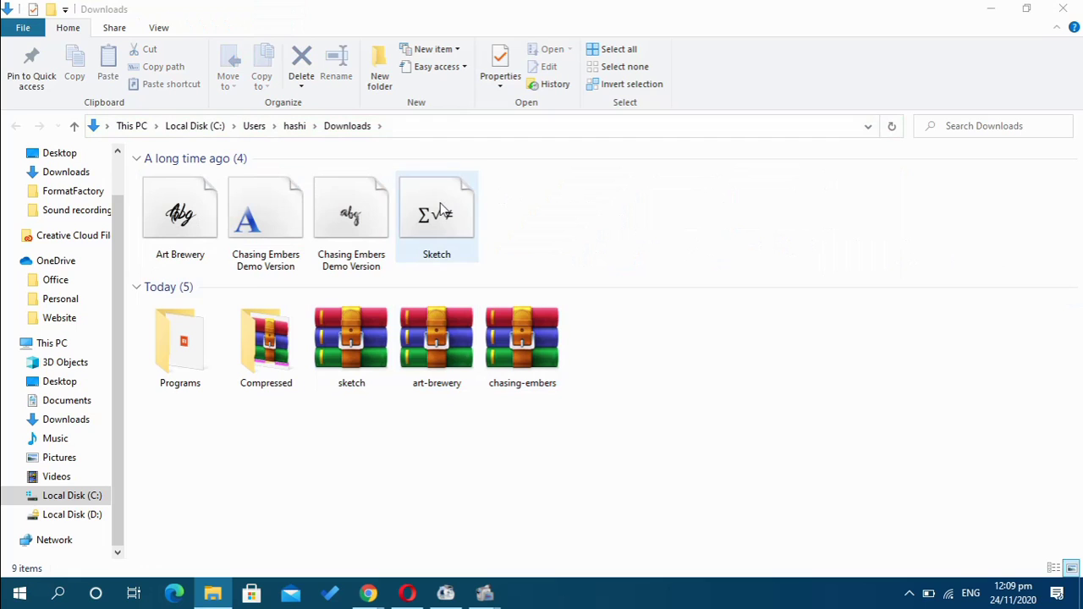
Step: Install the four extracted font files together, dismissing the error for the invalid Chasing Embers Demo Version.otf
{"action": "left_click", "coordinate": [444, 209]}
{"action": "left_click", "coordinate": [202, 203], "text": "shift"}
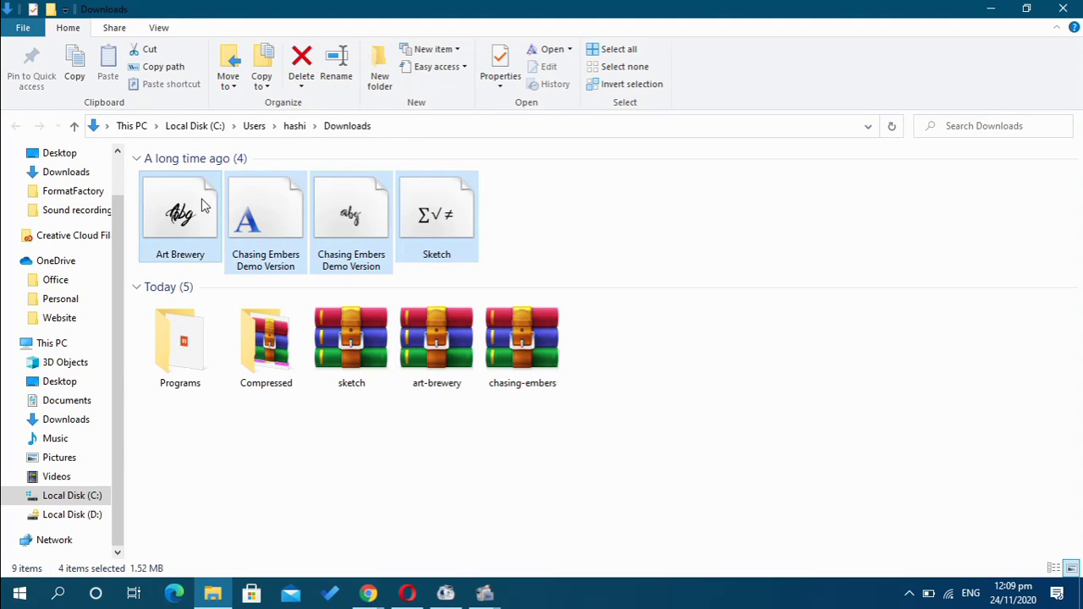
{"action": "right_click", "coordinate": [201, 204]}
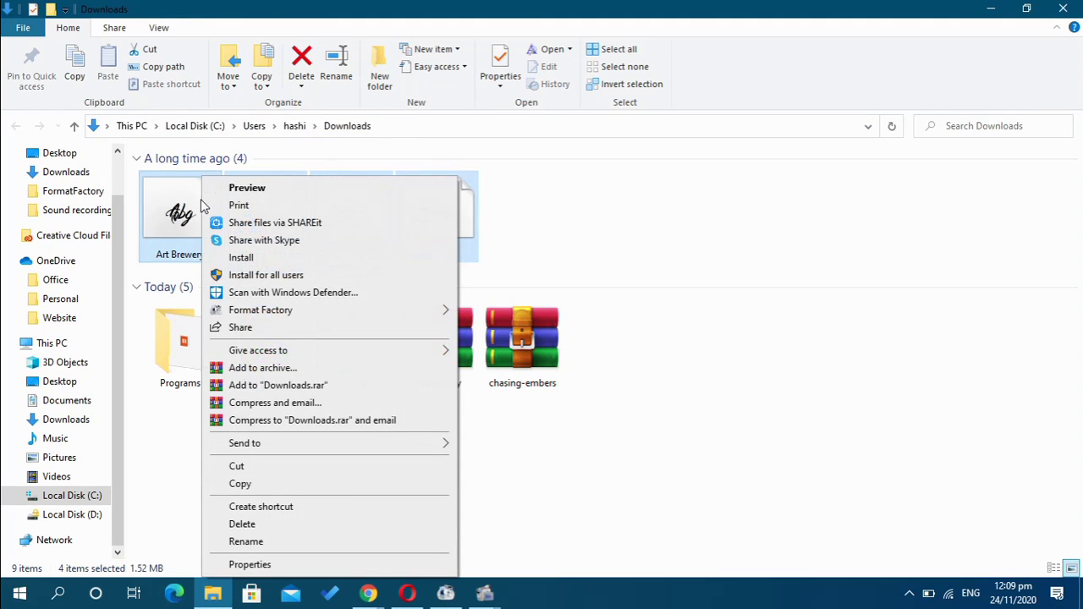
{"action": "left_click", "coordinate": [296, 262]}
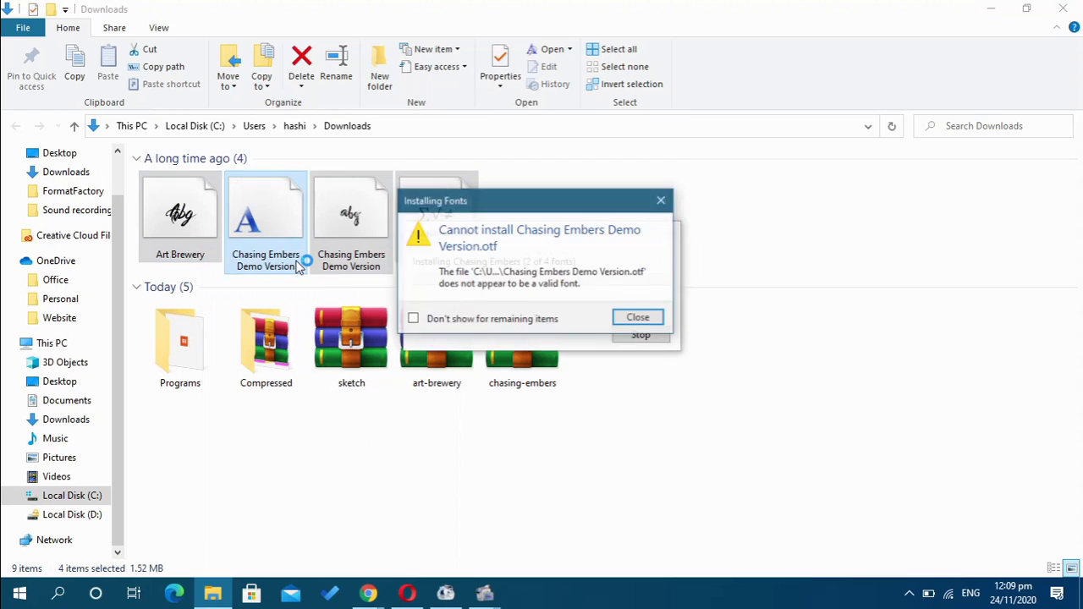
{"action": "left_click", "coordinate": [640, 319]}
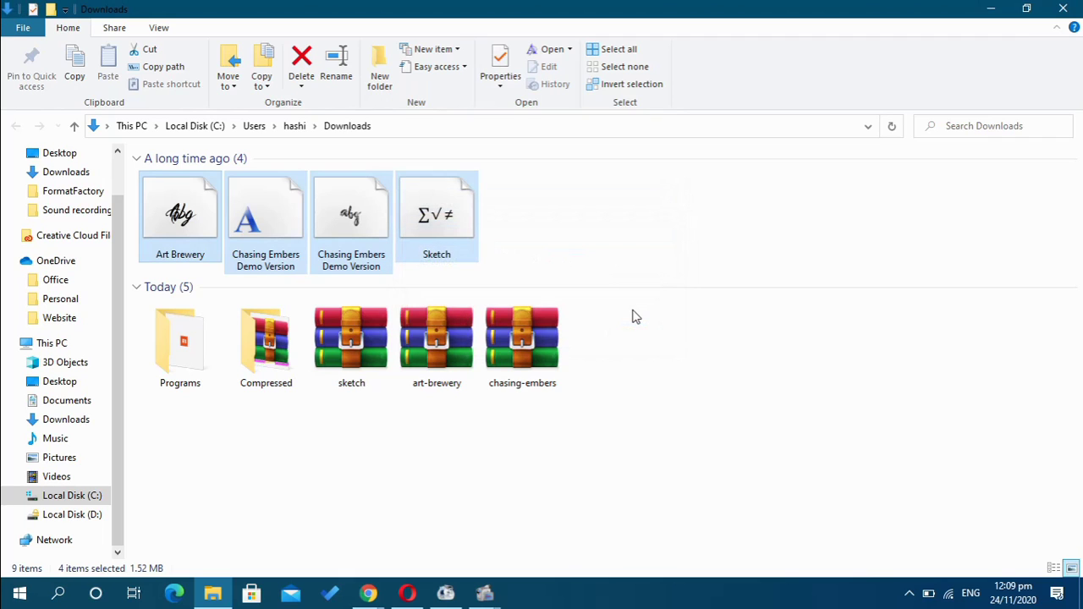
Step: Delete the invalid Chasing Embers Demo Version.otf file from the Downloads folder
{"action": "left_click", "coordinate": [584, 270]}
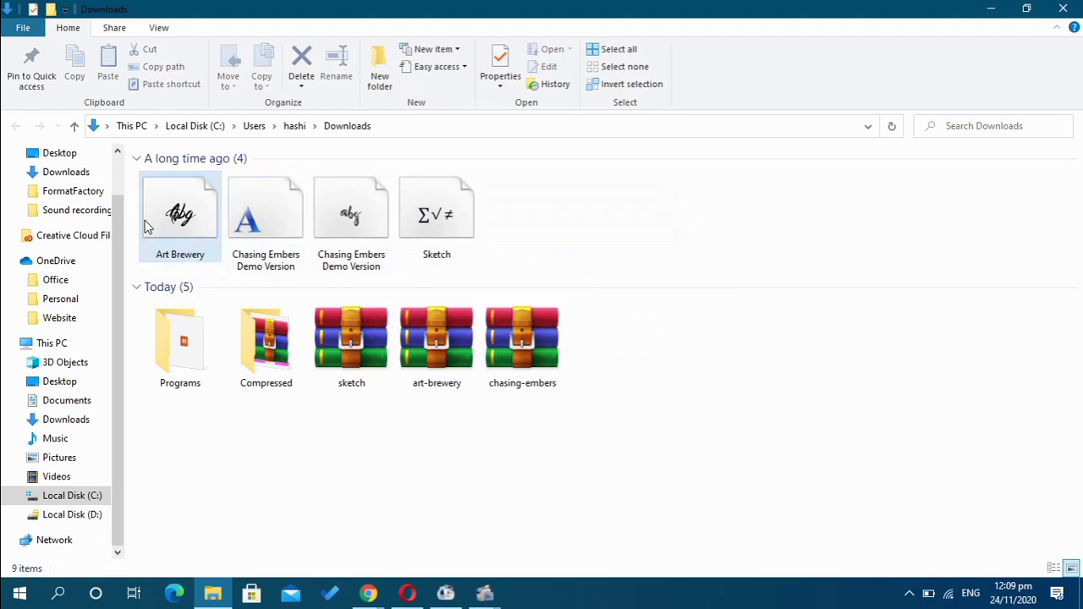
{"action": "left_click", "coordinate": [245, 211]}
{"action": "key", "text": "Delete"}
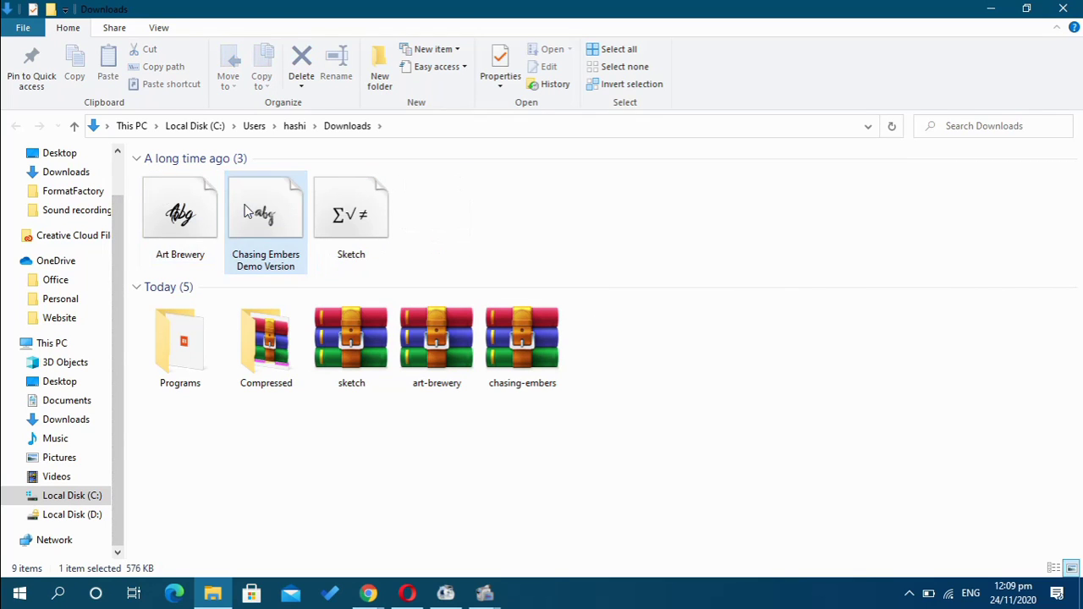
Step: Copy the Art Brewery, Chasing Embers Demo Version and Sketch font files
{"action": "left_click", "coordinate": [351, 212]}
{"action": "left_click", "coordinate": [155, 213], "text": "shift"}
{"action": "right_click", "coordinate": [256, 176]}
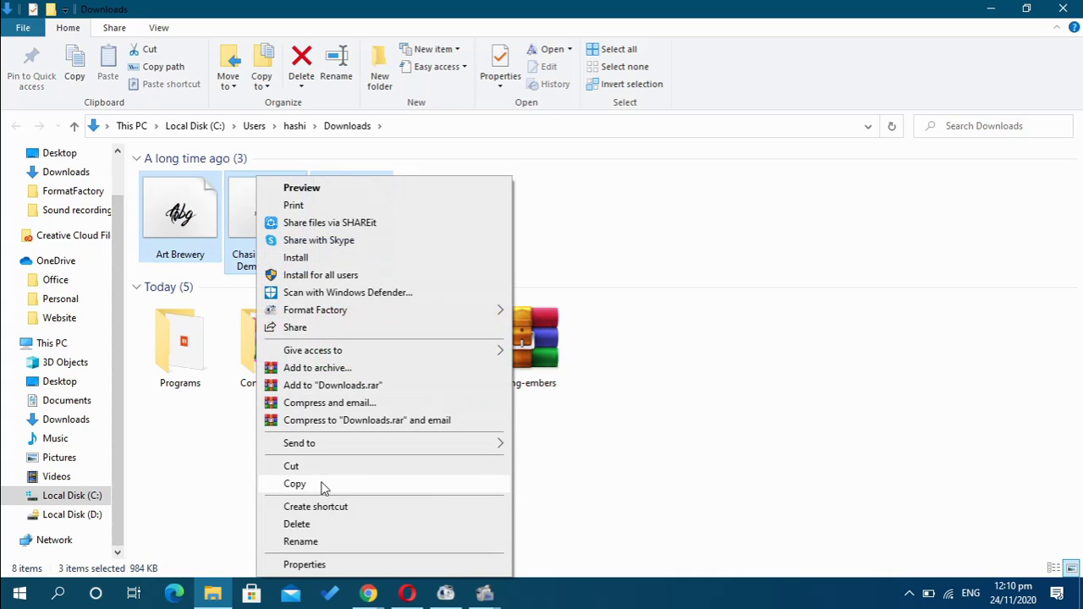
{"action": "left_click", "coordinate": [322, 484]}
{"action": "left_click", "coordinate": [321, 488]}
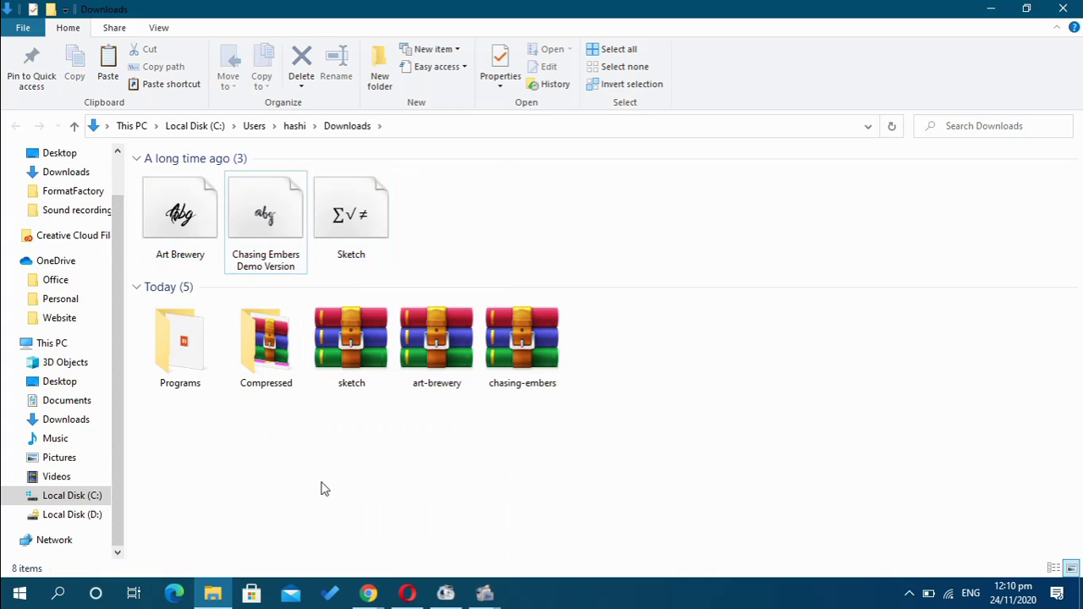
Step: Open the Fonts folder inside the Windows folder on Local Disk (C:)
{"action": "left_click", "coordinate": [85, 502]}
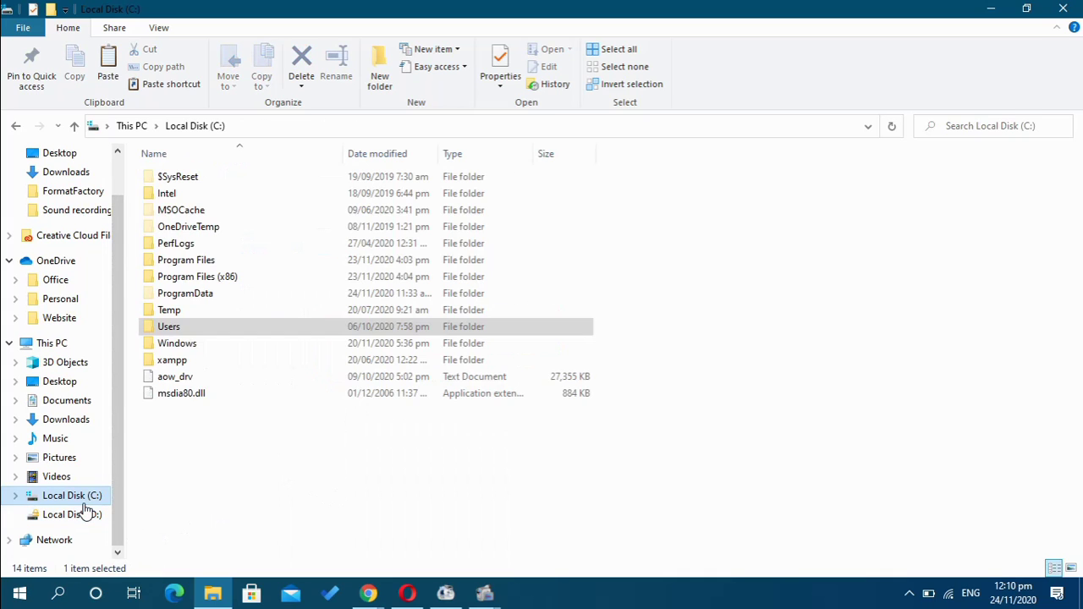
{"action": "double_click", "coordinate": [193, 348]}
{"action": "left_click", "coordinate": [195, 348]}
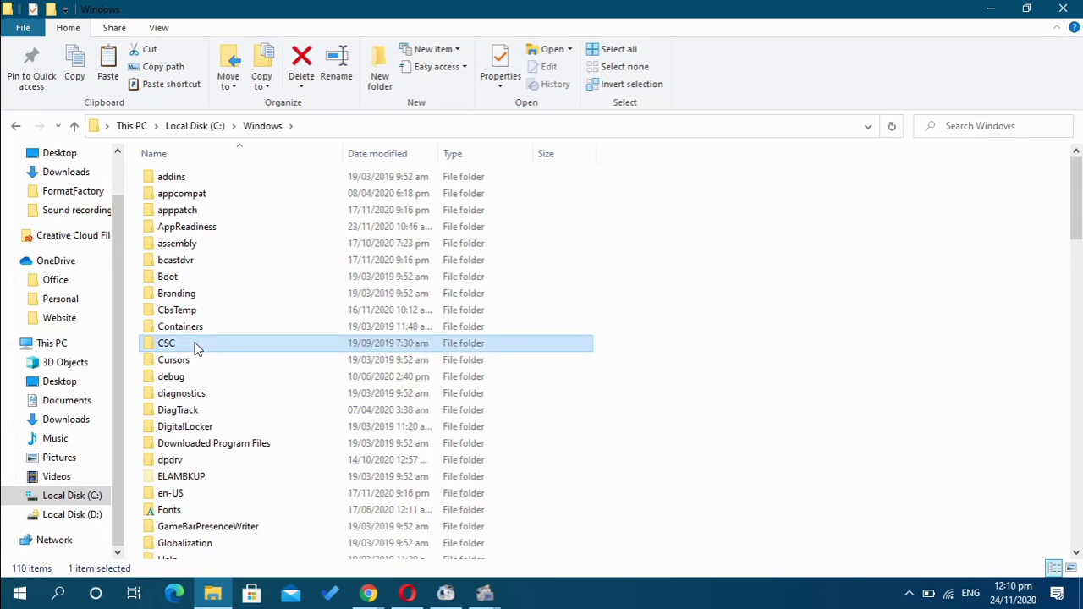
{"action": "key", "text": "f"}
{"action": "scroll", "coordinate": [211, 343], "scroll_direction": "down", "scroll_amount": 2}
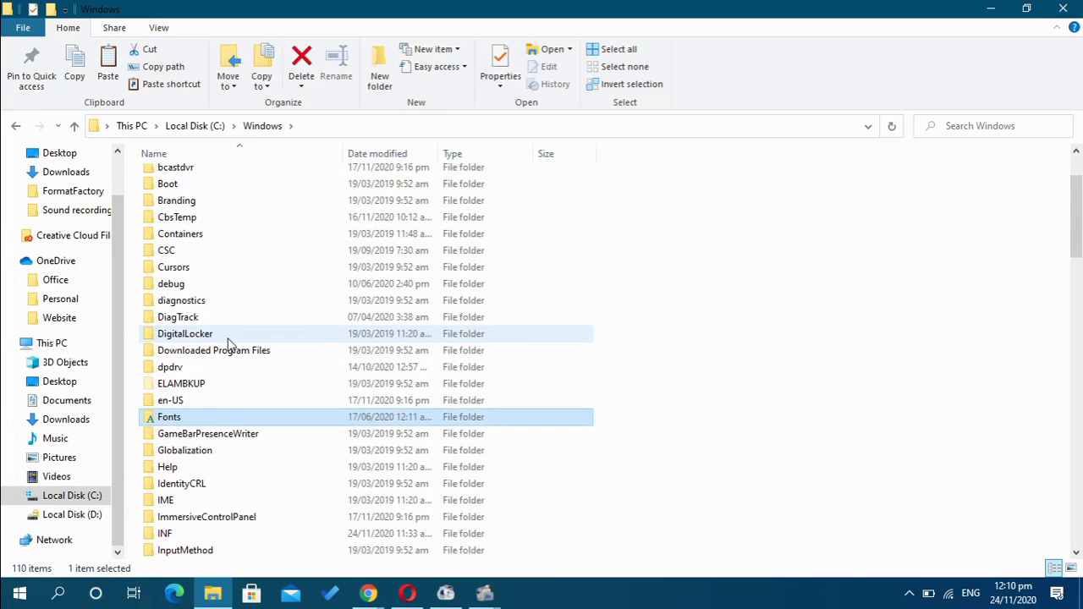
{"action": "double_click", "coordinate": [167, 418]}
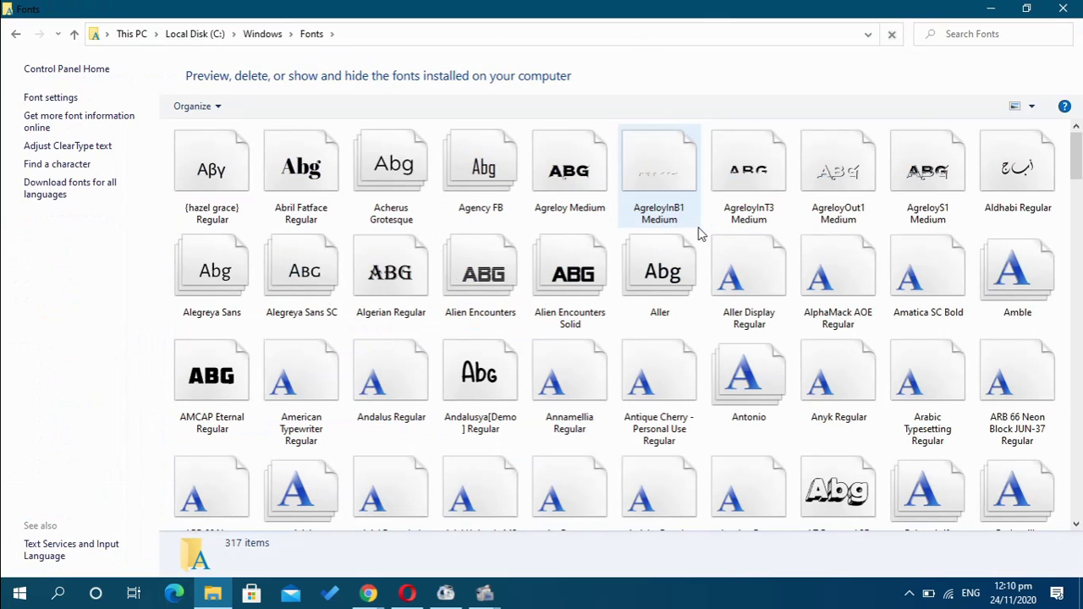
Step: Paste the copied font files into the Fonts folder, agreeing to replace the already installed Chasing Embers font
{"action": "right_click", "coordinate": [719, 228]}
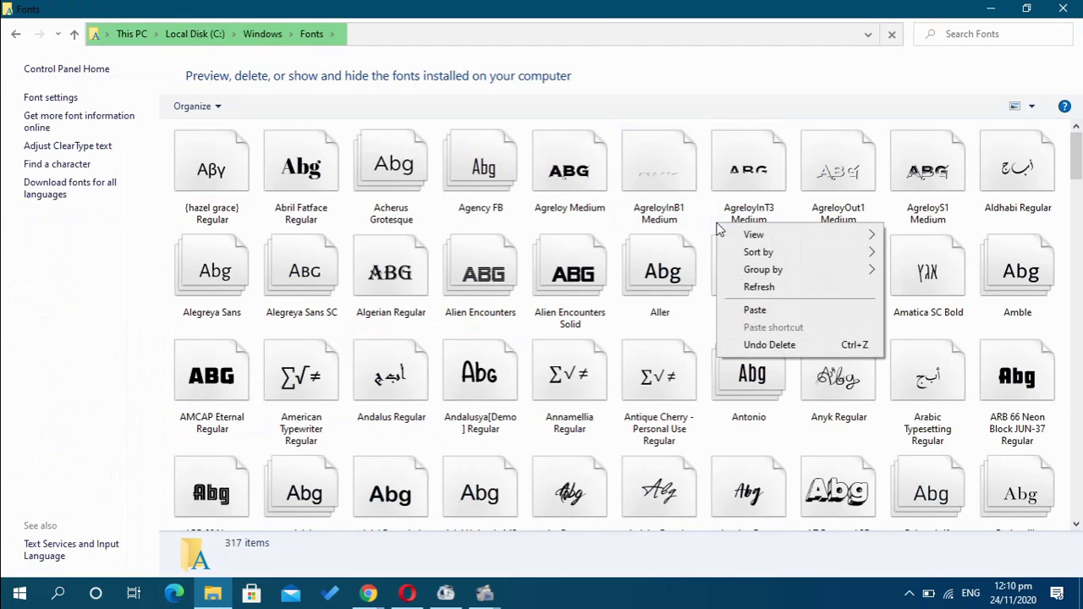
{"action": "left_click", "coordinate": [753, 310]}
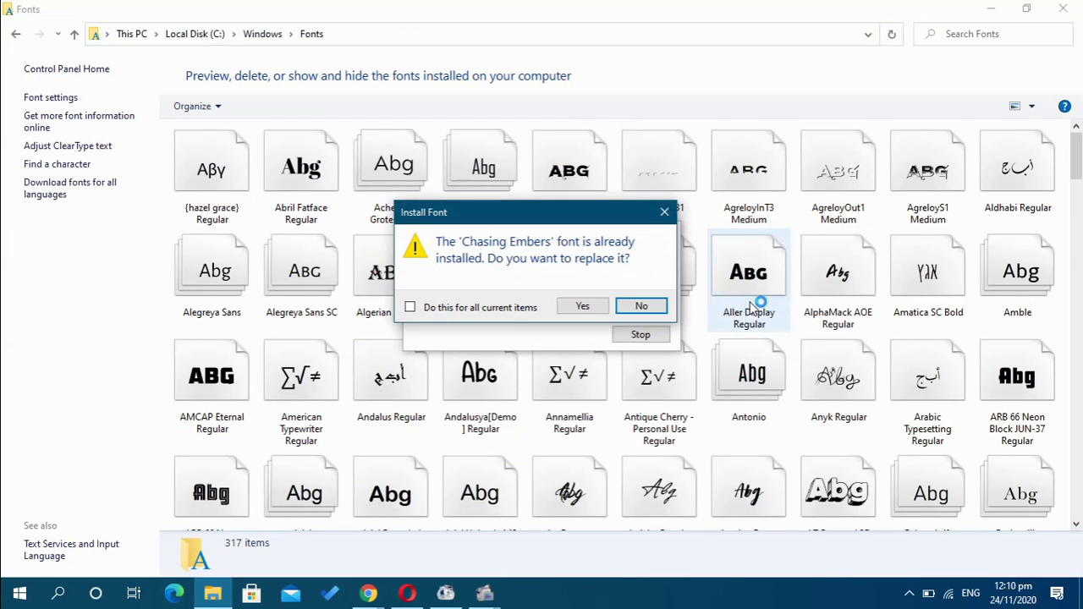
{"action": "left_click", "coordinate": [592, 306]}
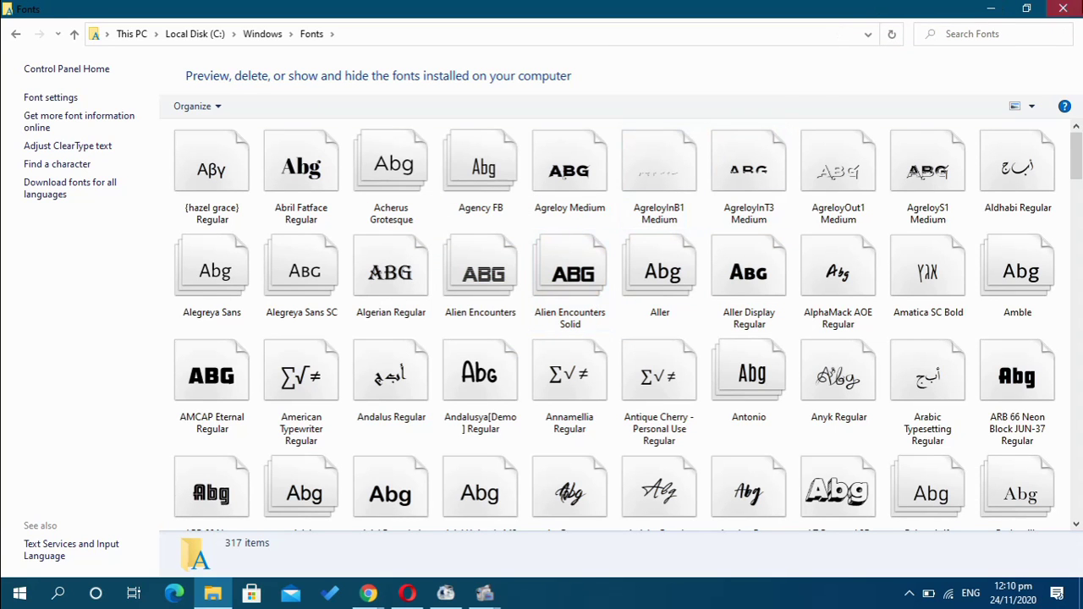
Step: Close the Fonts folder, minimize the browser windows and launch Adobe Photoshop CC 2018
{"action": "left_click", "coordinate": [1064, 9]}
{"action": "left_click", "coordinate": [990, 8]}
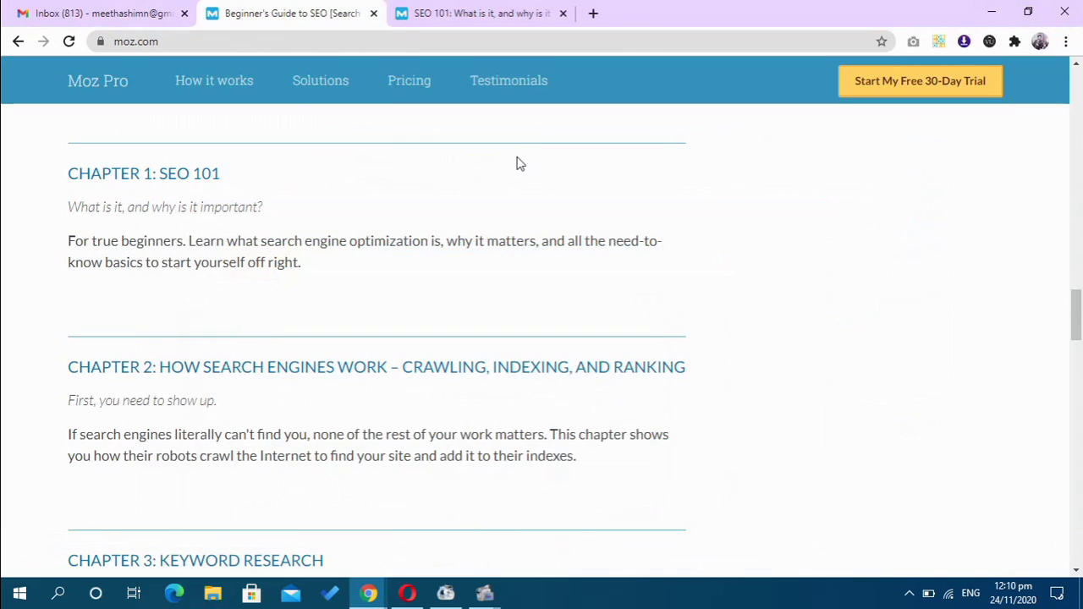
{"action": "left_click", "coordinate": [991, 8]}
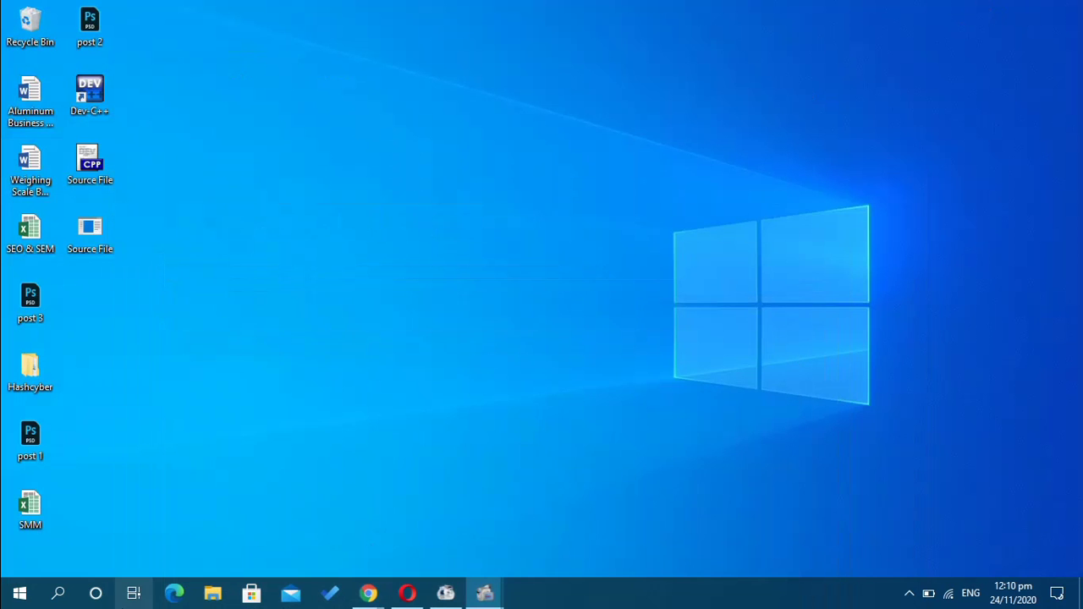
{"action": "left_click", "coordinate": [59, 592]}
{"action": "type", "text": "ad"}
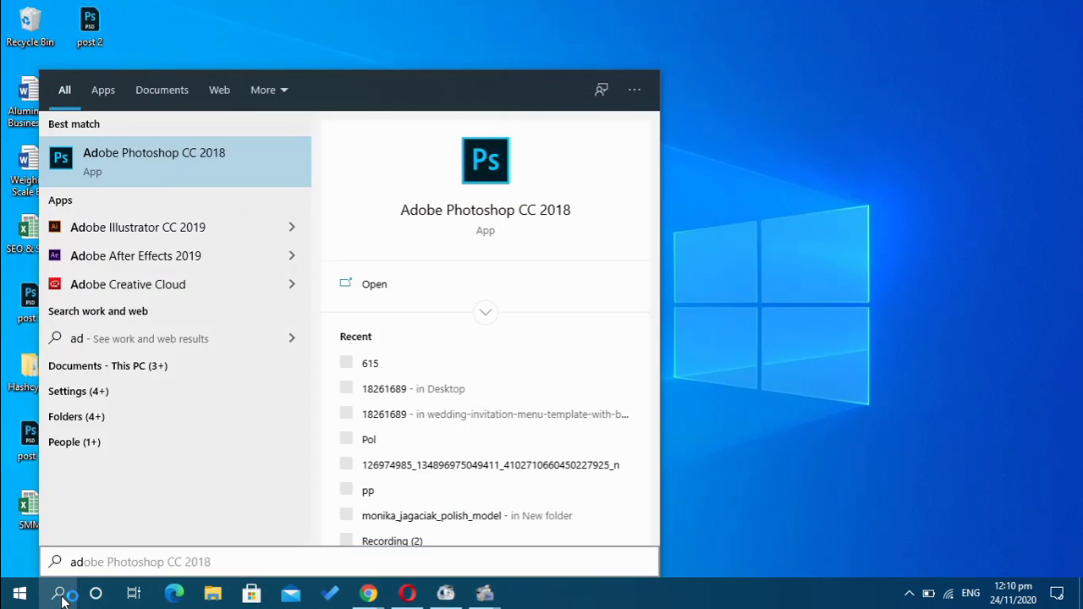
{"action": "left_click", "coordinate": [60, 595]}
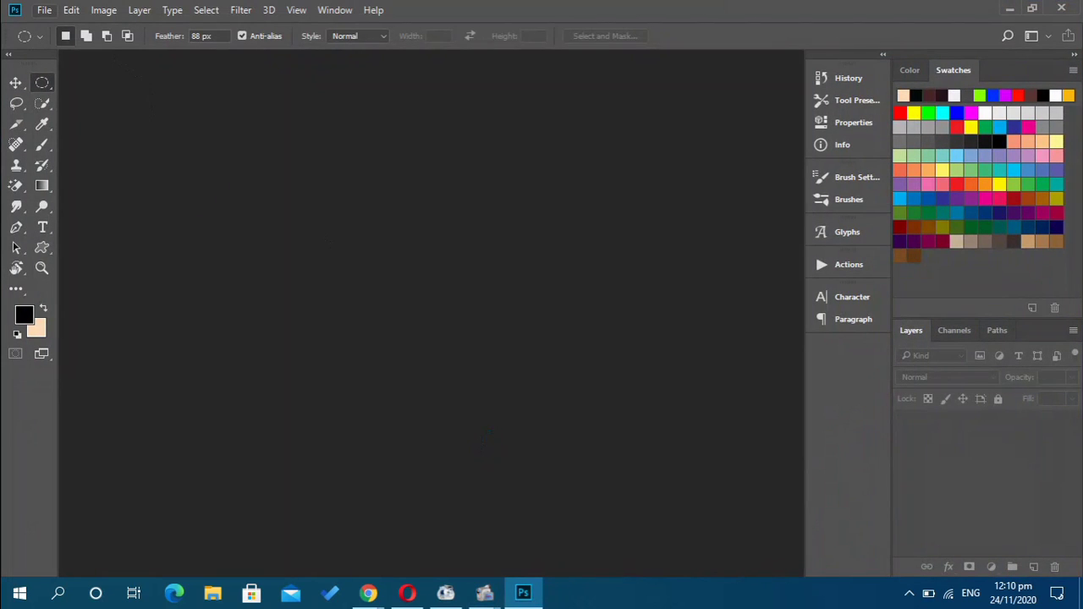
Step: Create a new document from the recent 1200 x 1200 px preset at 300 ppi
{"action": "left_click", "coordinate": [44, 10]}
{"action": "left_click", "coordinate": [76, 30]}
{"action": "left_click", "coordinate": [44, 10]}
{"action": "left_click", "coordinate": [54, 28]}
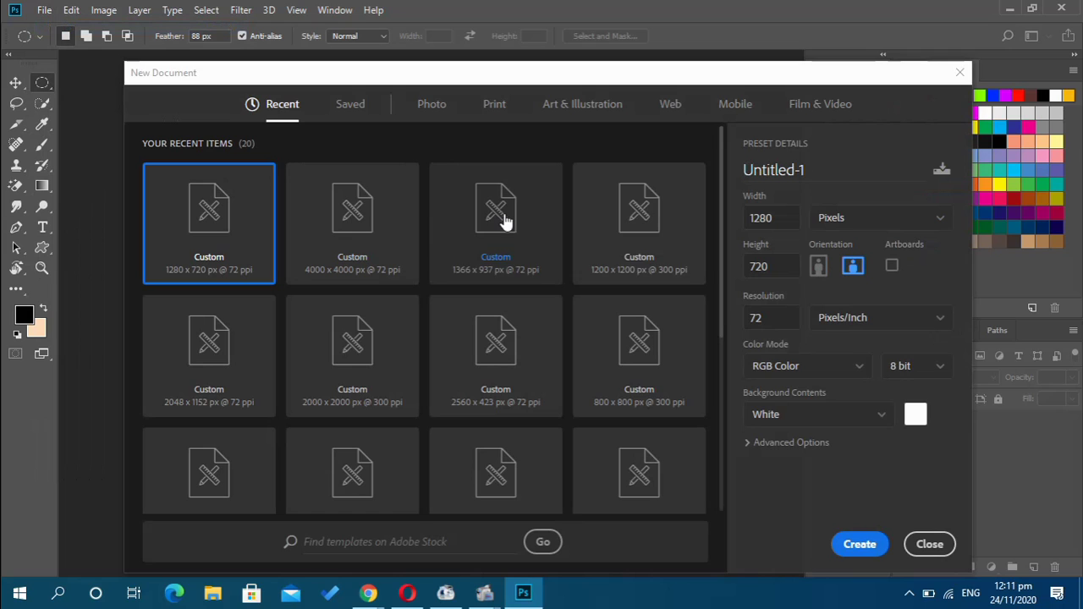
{"action": "left_click", "coordinate": [636, 214]}
{"action": "left_click", "coordinate": [857, 545]}
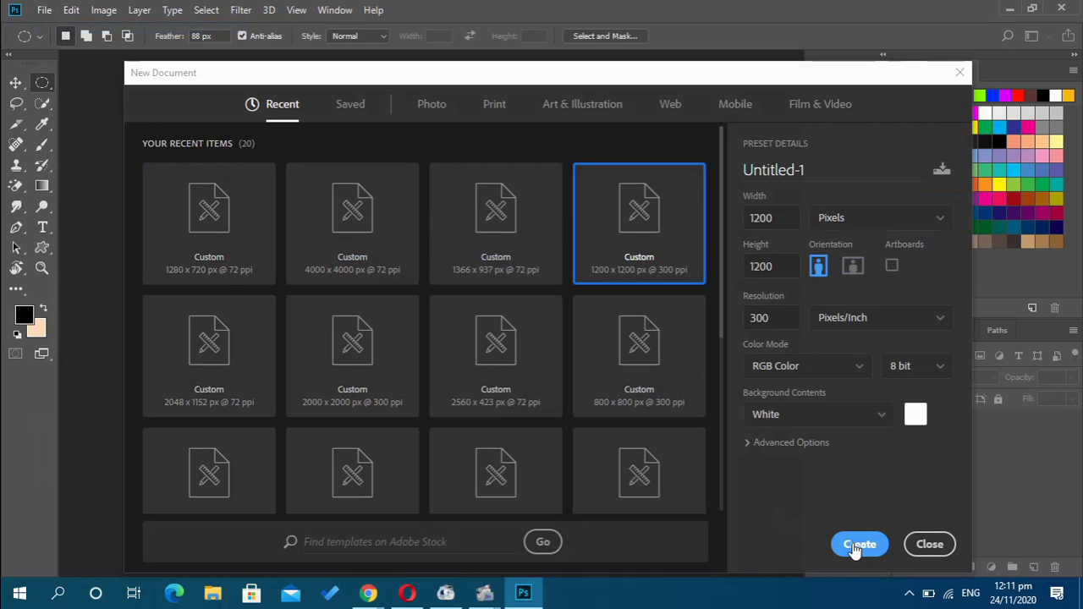
Step: Draw a wide text box across the upper middle of the canvas and set its font to Art Brewery Regular
{"action": "left_click", "coordinate": [43, 227]}
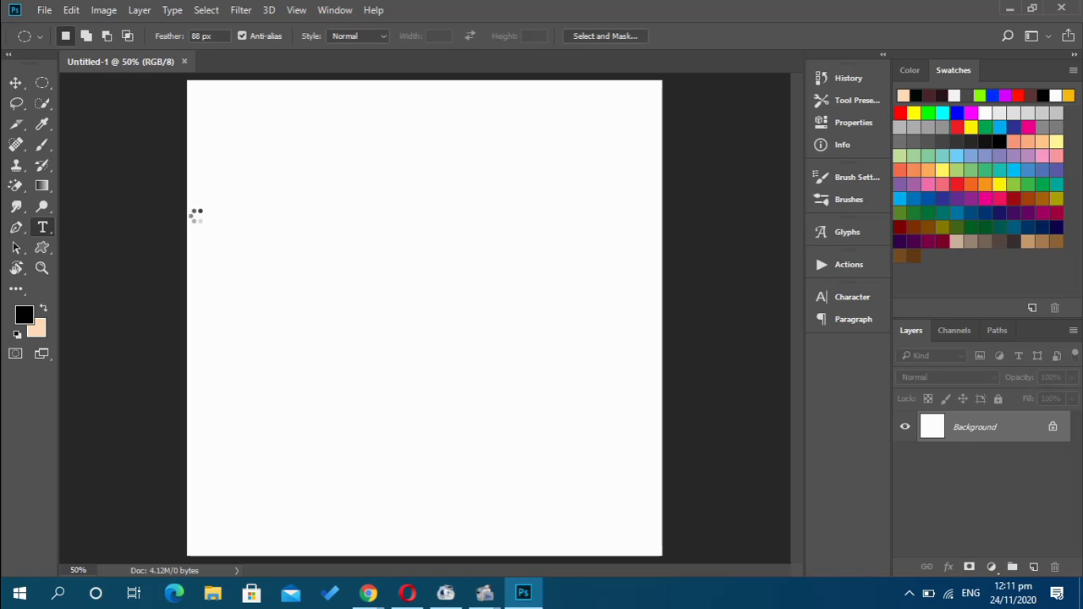
{"action": "left_click_drag", "start_coordinate": [198, 215], "coordinate": [640, 372]}
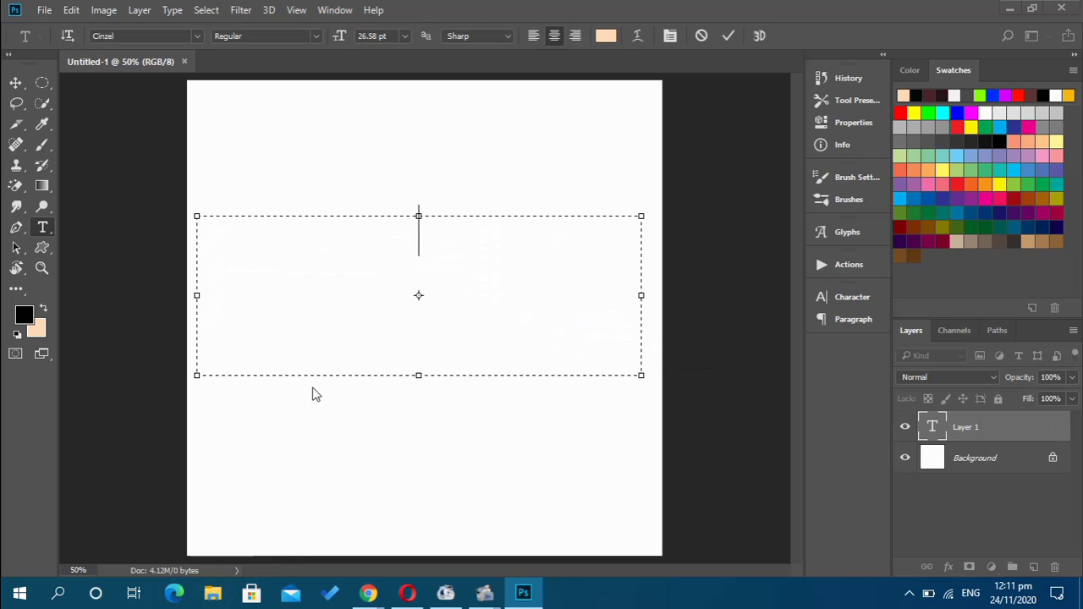
{"action": "key", "text": "super+e"}
{"action": "left_click", "coordinate": [64, 197]}
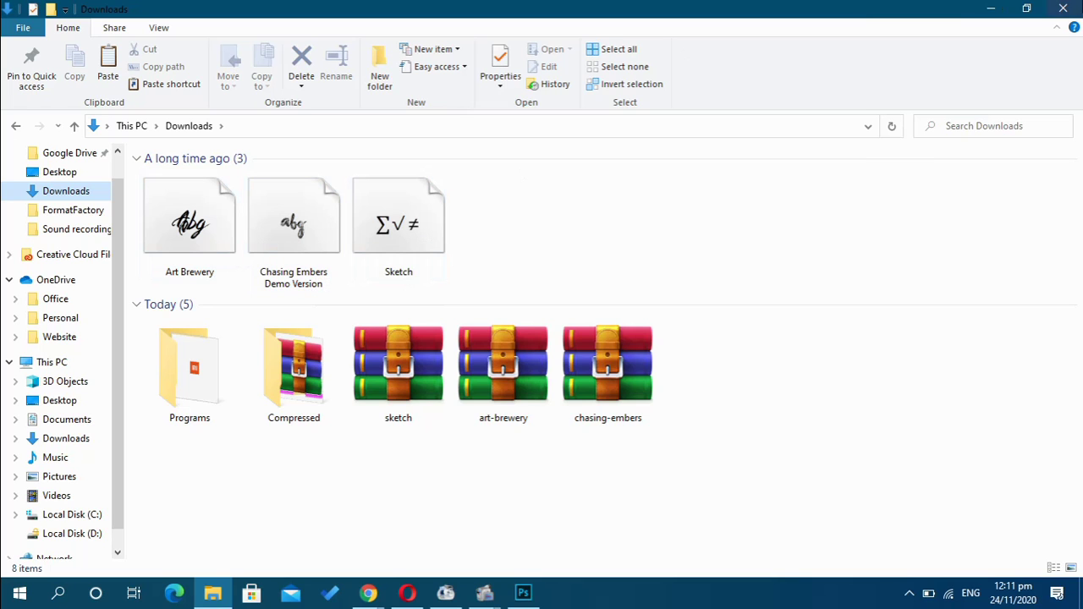
{"action": "left_click", "coordinate": [1063, 7]}
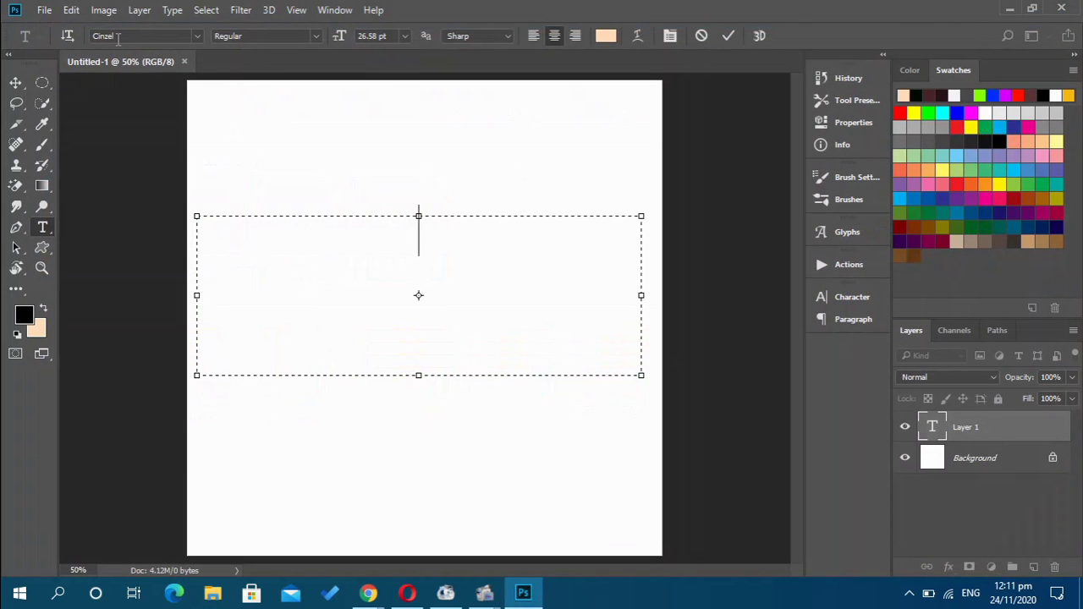
{"action": "type", "text": "art"}
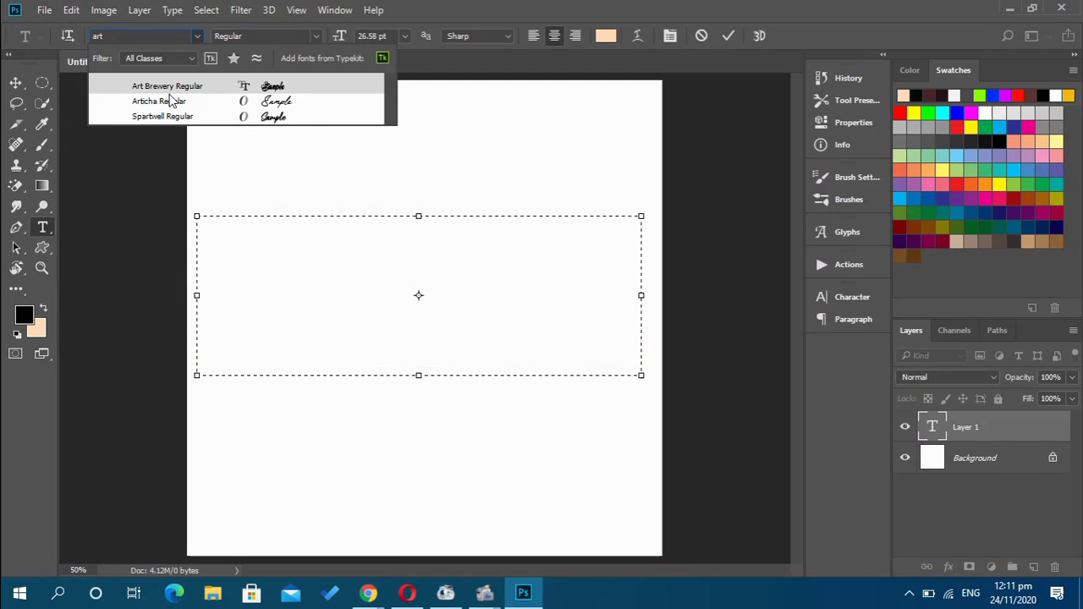
{"action": "left_click", "coordinate": [172, 88]}
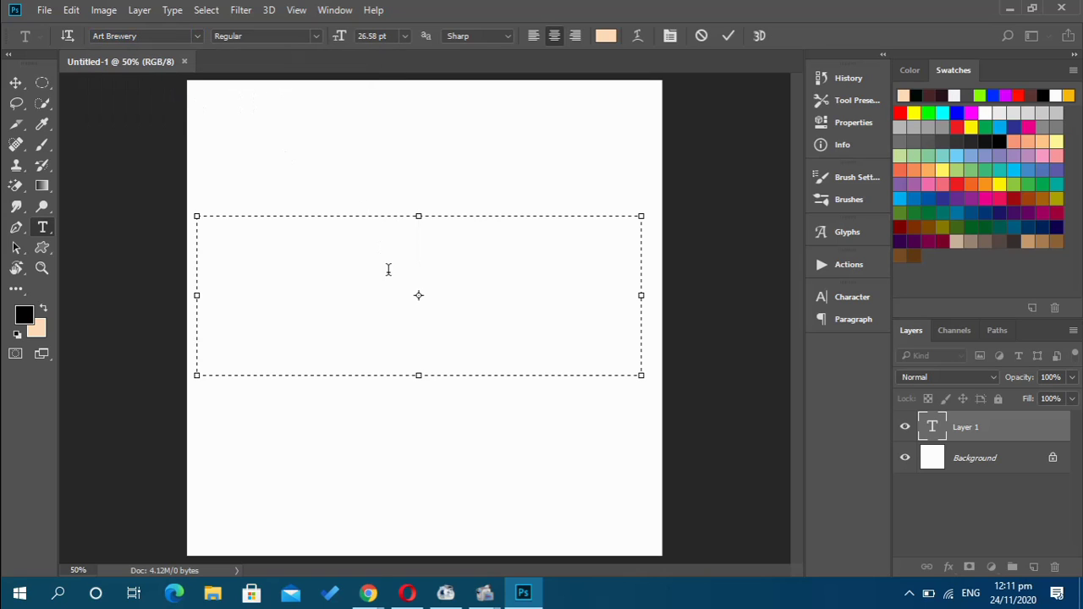
Step: Enter a line of sample text in the text box and turn off All Caps for it
{"action": "type", "text": "Birthday"}
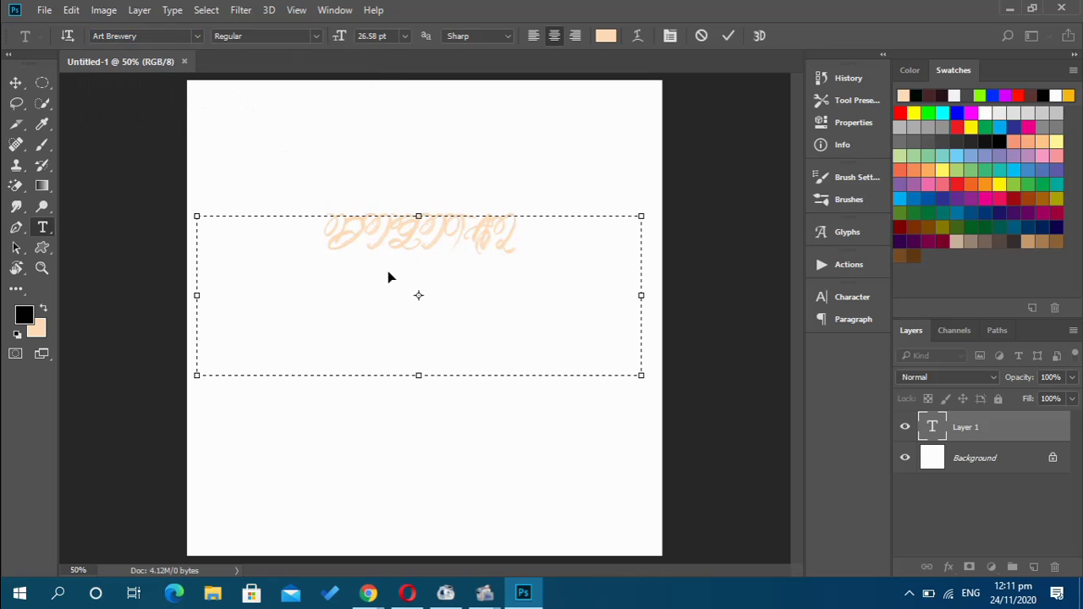
{"action": "key", "text": "ctrl+a"}
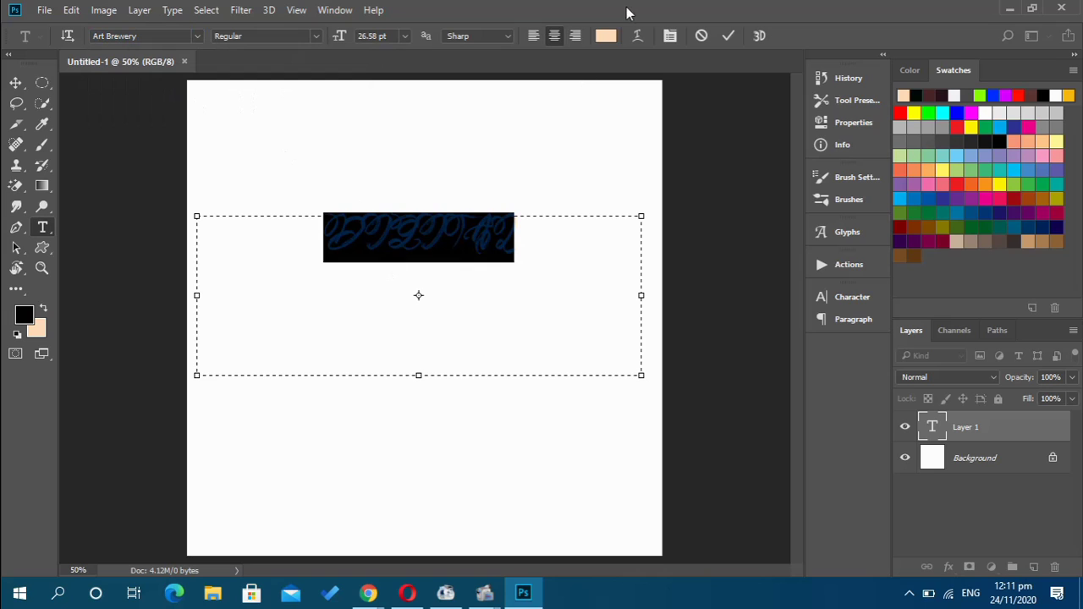
{"action": "left_click", "coordinate": [669, 36]}
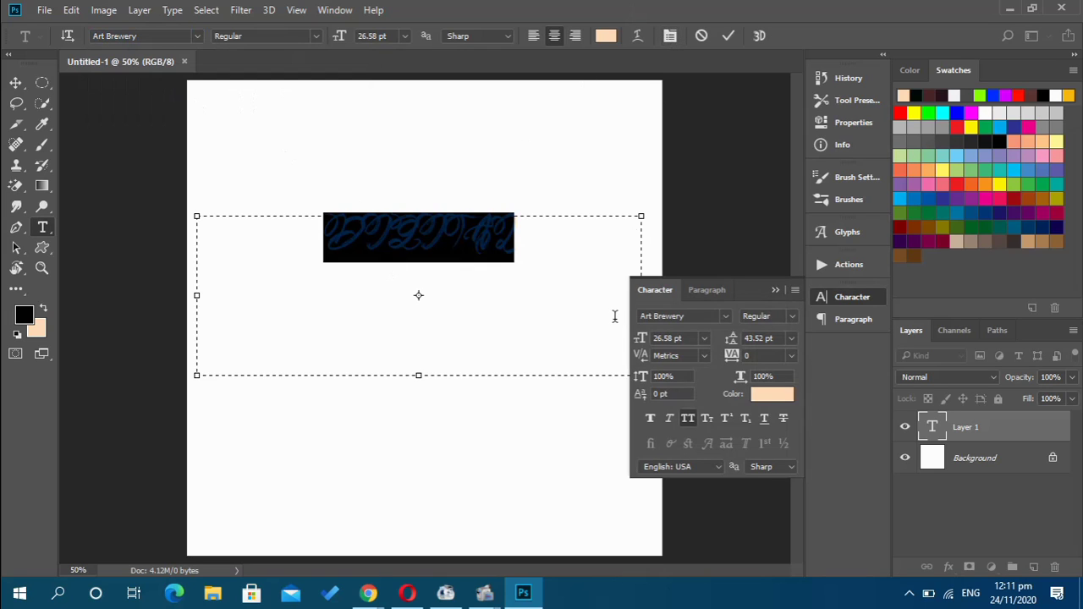
{"action": "left_click", "coordinate": [687, 418]}
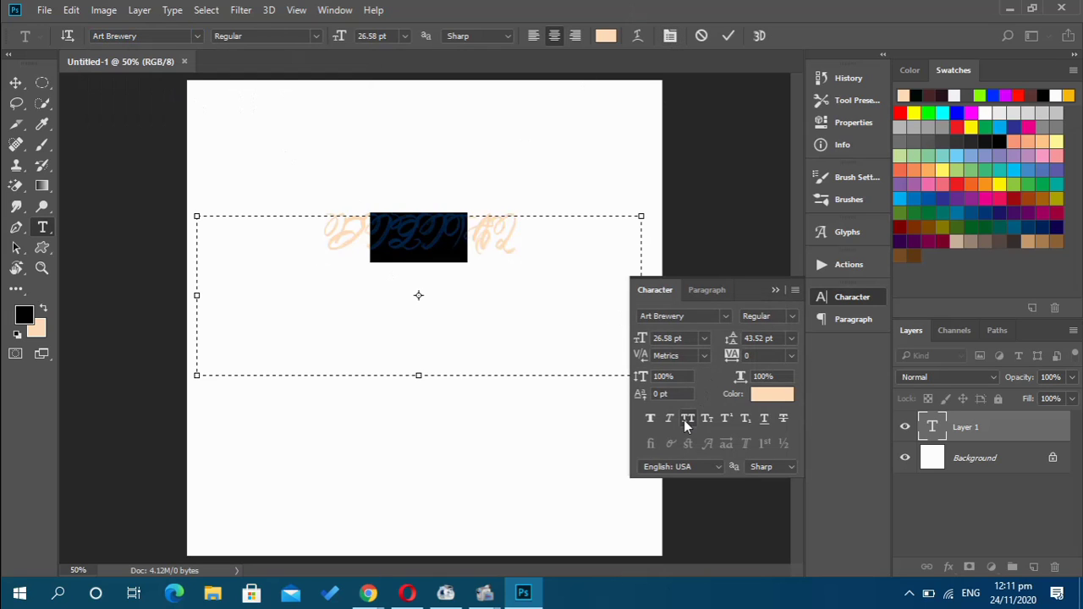
{"action": "left_click", "coordinate": [774, 291]}
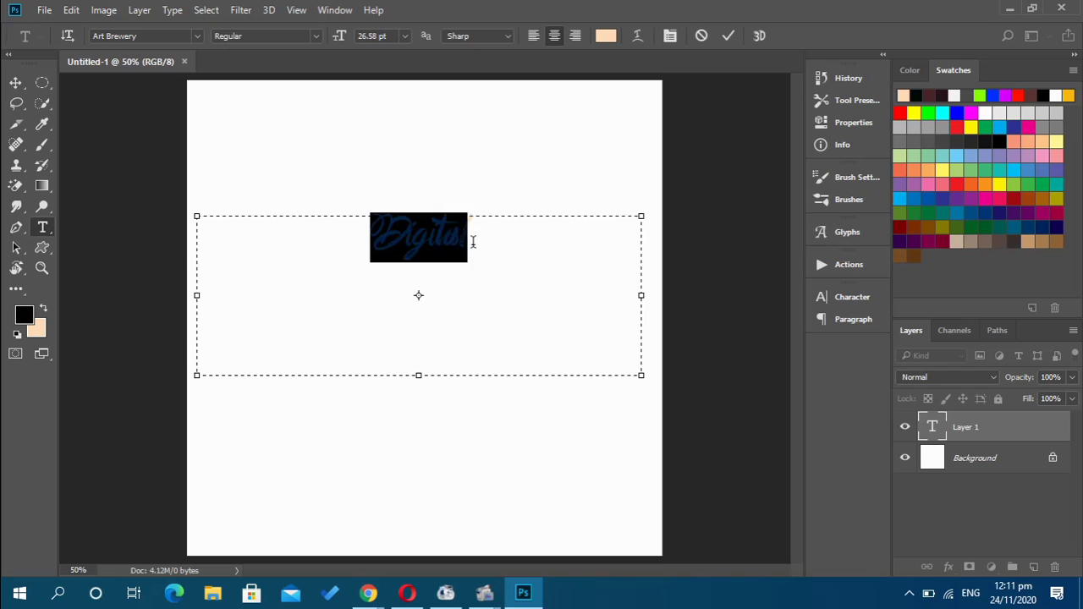
Step: Replace the sample text with "Ditail Knack" and set its colour to black (000000)
{"action": "type", "text": "Digital Brush"}
{"action": "key", "text": "ctrl+a"}
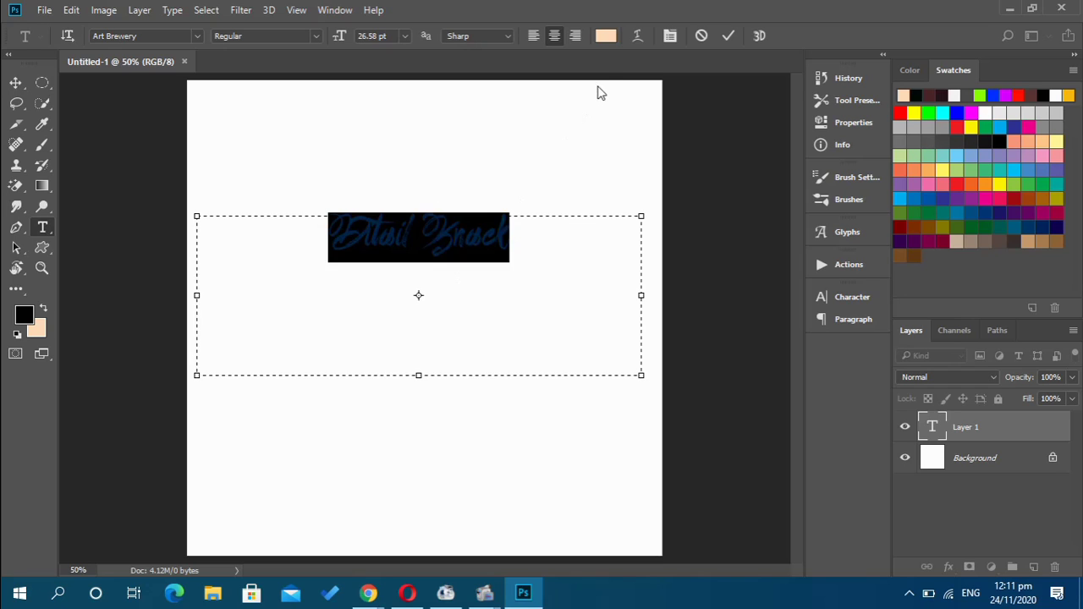
{"action": "left_click", "coordinate": [608, 36]}
{"action": "type", "text": "000000"}
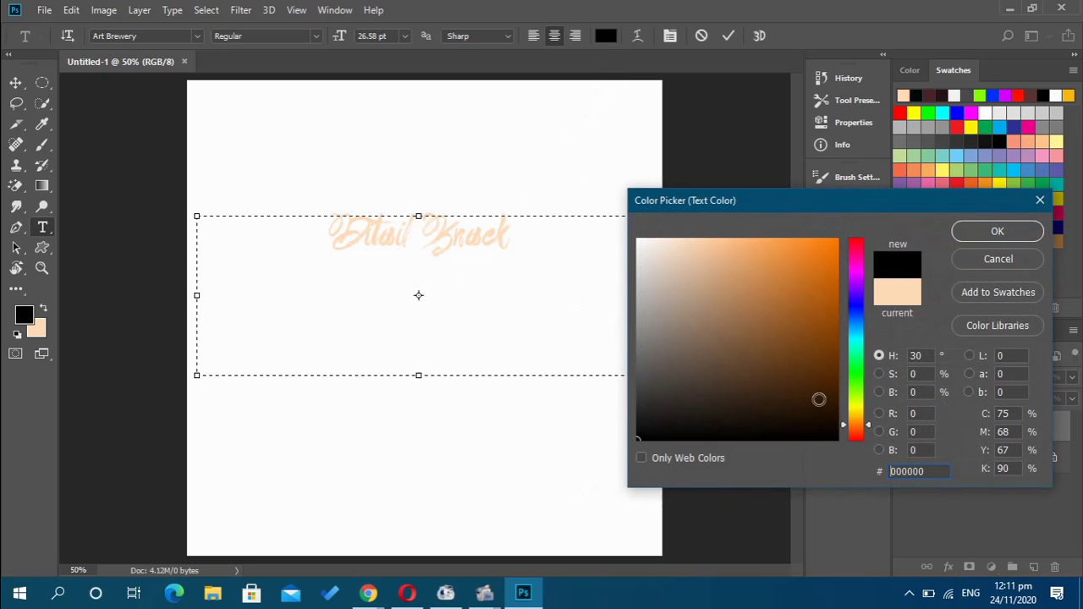
{"action": "left_click", "coordinate": [1024, 239]}
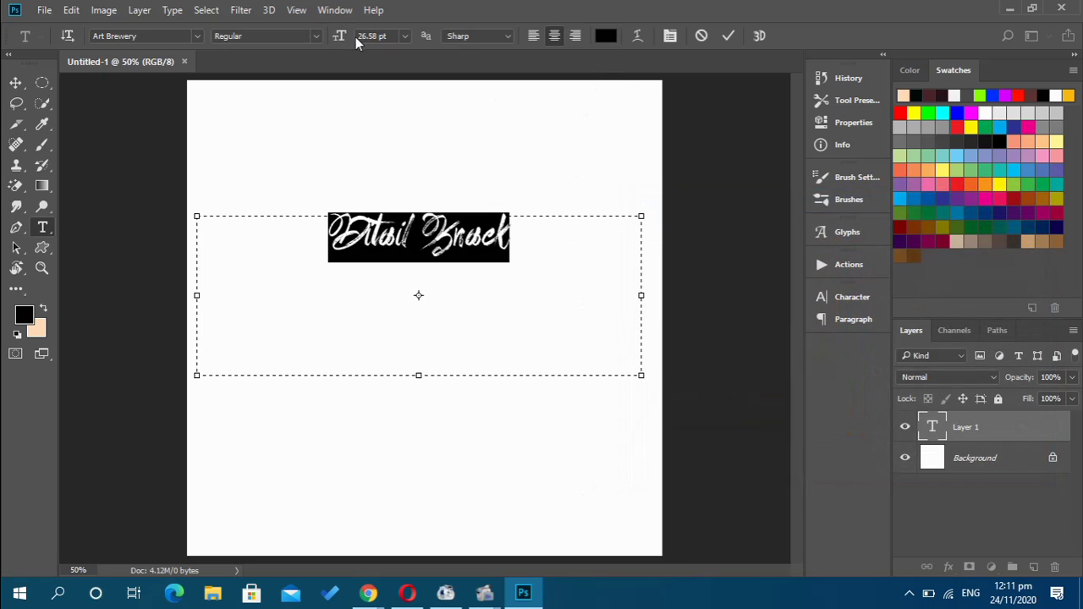
Step: Try a 100 pt size on the Ditail Knack text, then set it to 50 pt
{"action": "type", "text": "100"}
{"action": "key", "text": "Return"}
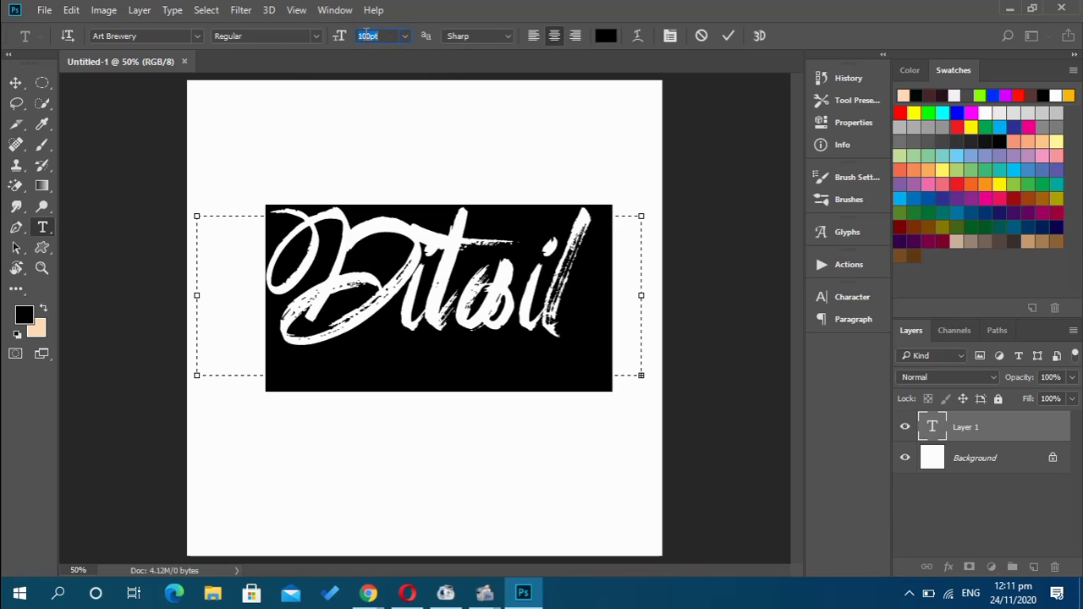
{"action": "type", "text": "50"}
Step: Set the tracking of the Ditail Knack text to 80 and commit the text
{"action": "left_click", "coordinate": [670, 37]}
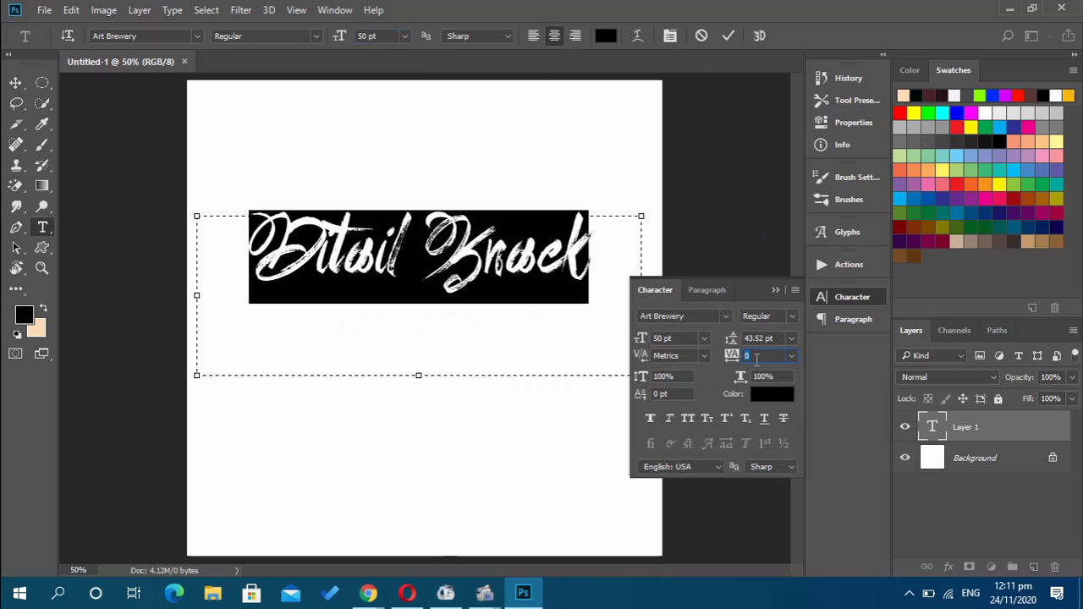
{"action": "type", "text": "200"}
{"action": "key", "text": "Return"}
{"action": "key", "text": "Down"}
{"action": "key", "text": "Down"}
{"action": "key", "text": "Down"}
{"action": "key", "text": "Down"}
{"action": "key", "text": "Down"}
{"action": "key", "text": "Down"}
{"action": "key", "text": "Down"}
{"action": "key", "text": "Down"}
{"action": "key", "text": "Down"}
{"action": "key", "text": "Down"}
{"action": "key", "text": "Down"}
{"action": "key", "text": "Down"}
{"action": "key", "text": "Down"}
{"action": "key", "text": "Down"}
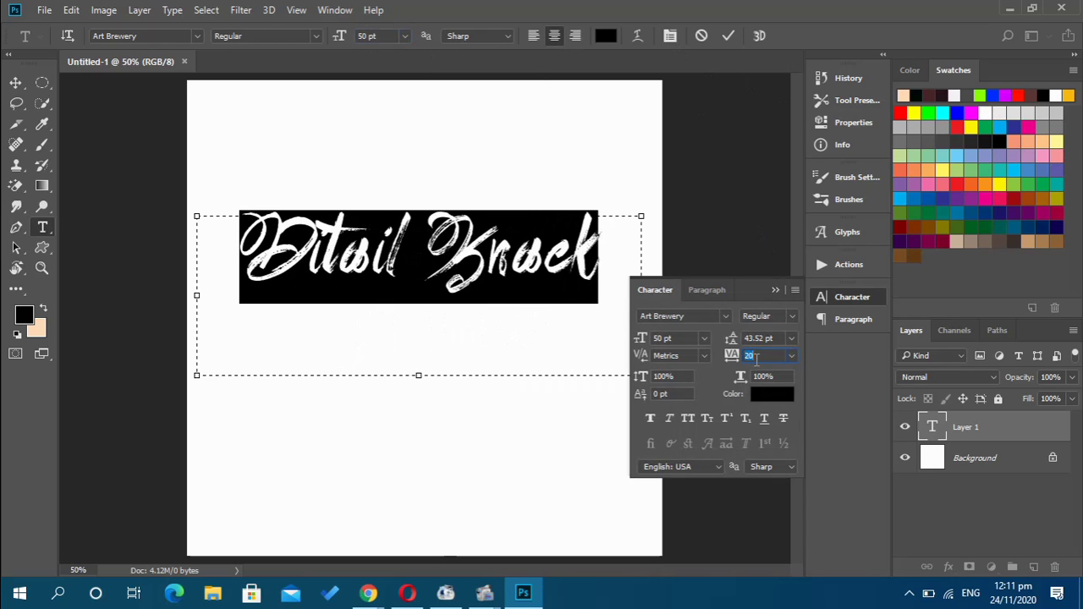
{"action": "key", "text": "Up"}
{"action": "key", "text": "Up"}
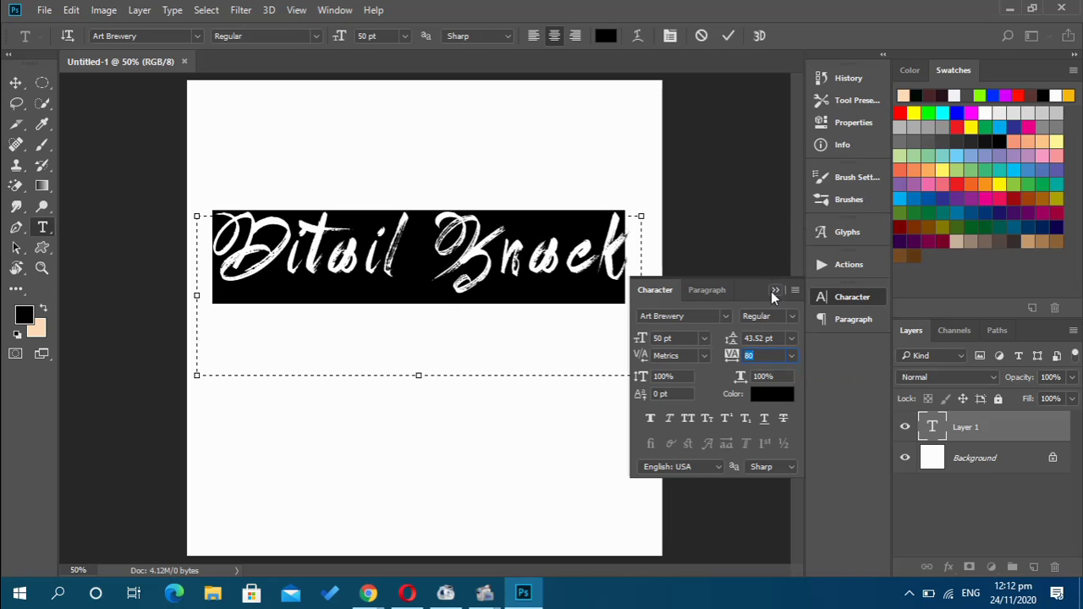
{"action": "left_click_drag", "start_coordinate": [772, 294], "coordinate": [827, 295]}
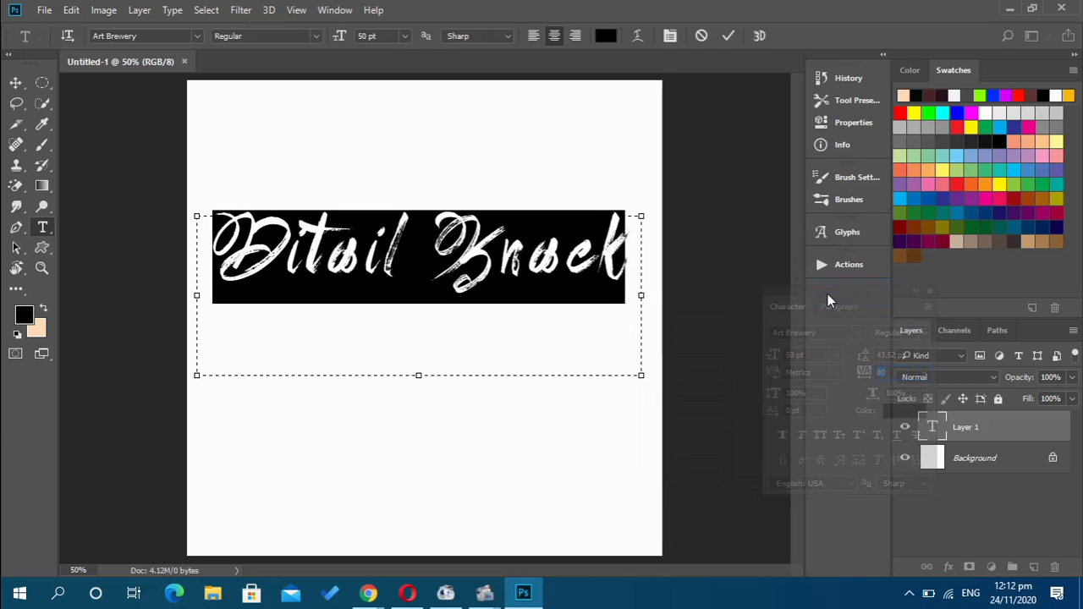
{"action": "left_click", "coordinate": [725, 35]}
Step: Change the whole Ditail Knack text to the Sketch Regular font and move it down toward the canvas centre
{"action": "left_click", "coordinate": [501, 254]}
{"action": "key", "text": "ctrl+a"}
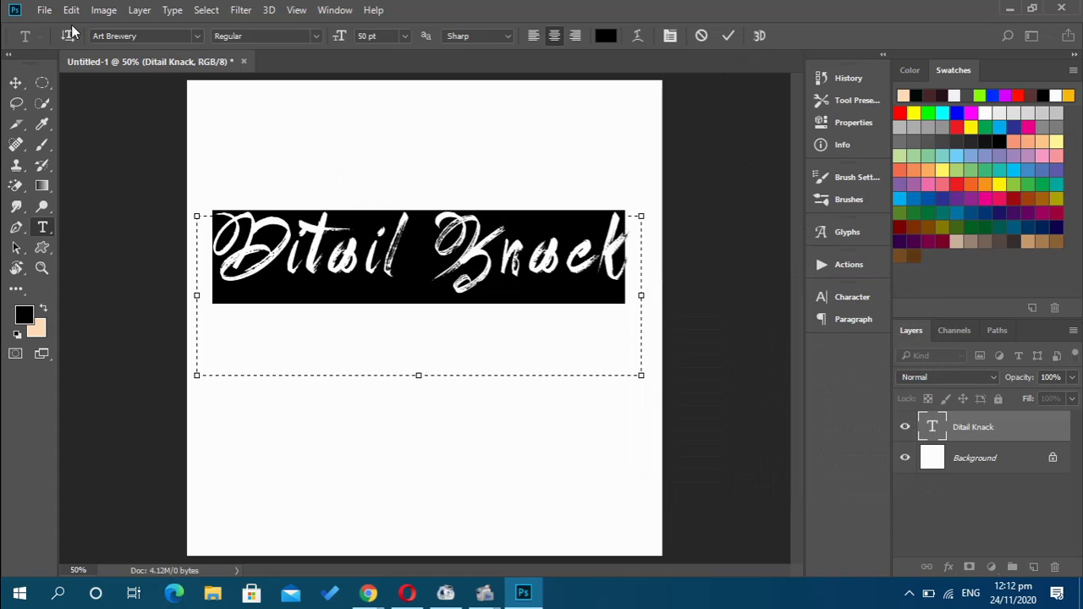
{"action": "left_click", "coordinate": [159, 37]}
{"action": "type", "text": "sket"}
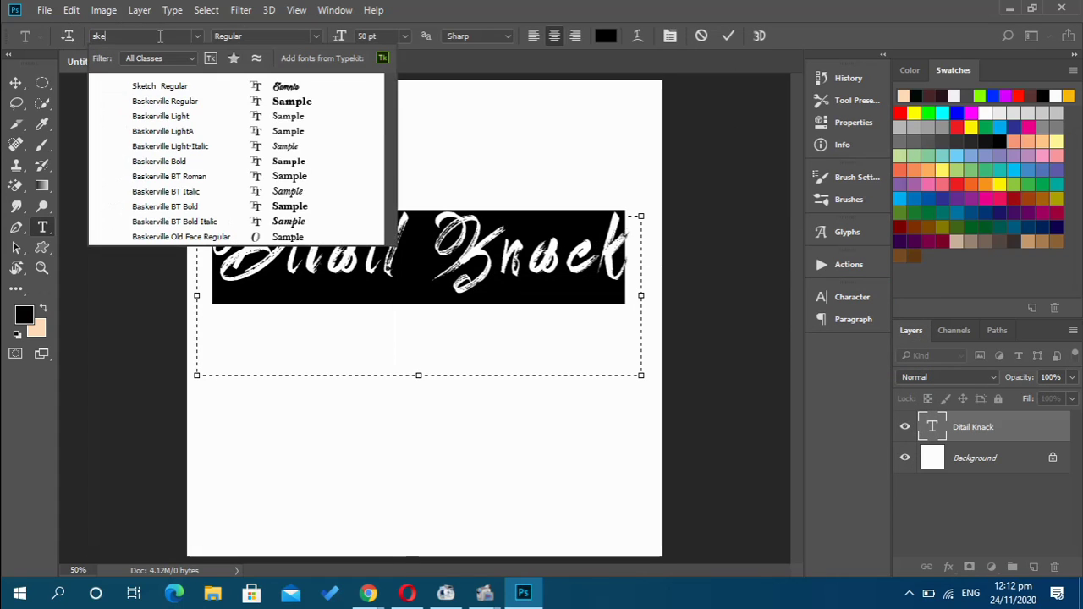
{"action": "left_click", "coordinate": [152, 86]}
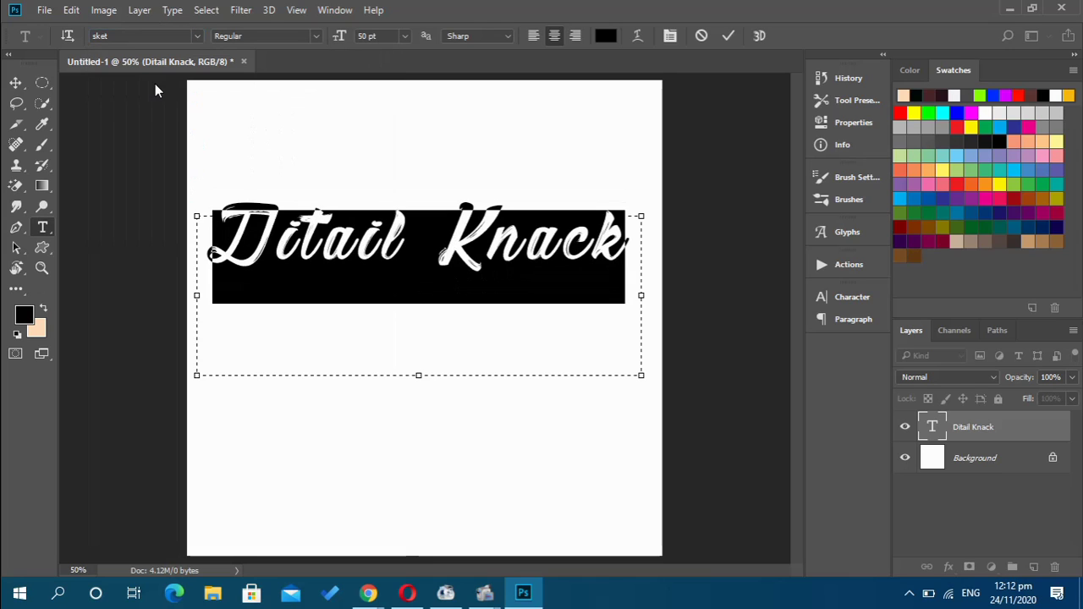
{"action": "left_click", "coordinate": [729, 36]}
{"action": "left_click", "coordinate": [15, 82]}
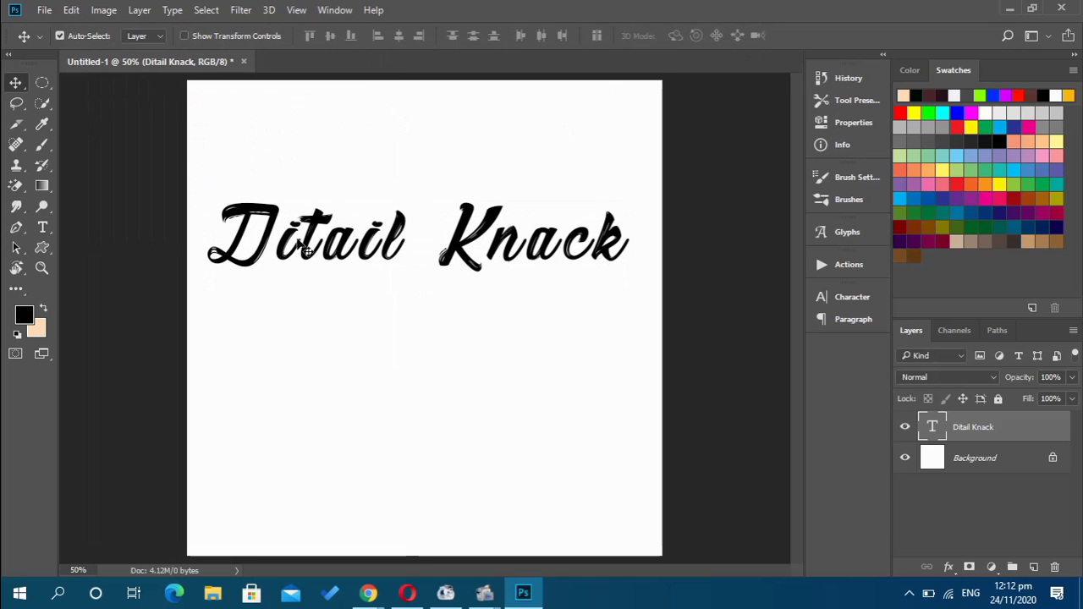
{"action": "left_click_drag", "start_coordinate": [311, 229], "coordinate": [312, 288]}
Step: Change the whole Ditail Knack text to the Chasing Embers Demo font and commit it
{"action": "left_click", "coordinate": [42, 228]}
{"action": "left_click", "coordinate": [310, 296]}
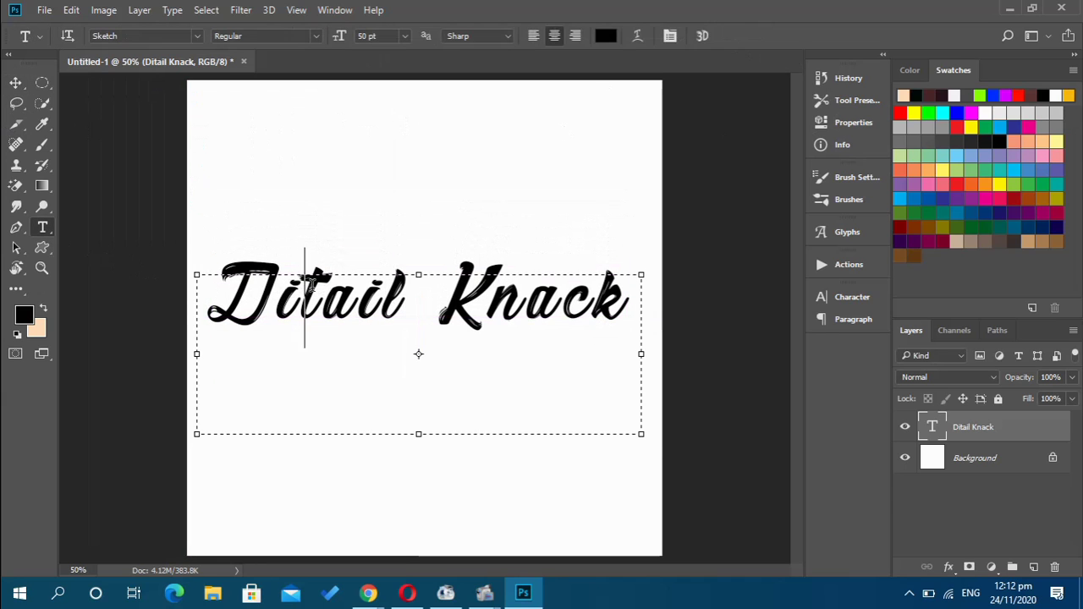
{"action": "key", "text": "ctrl+a"}
{"action": "type", "text": "c"}
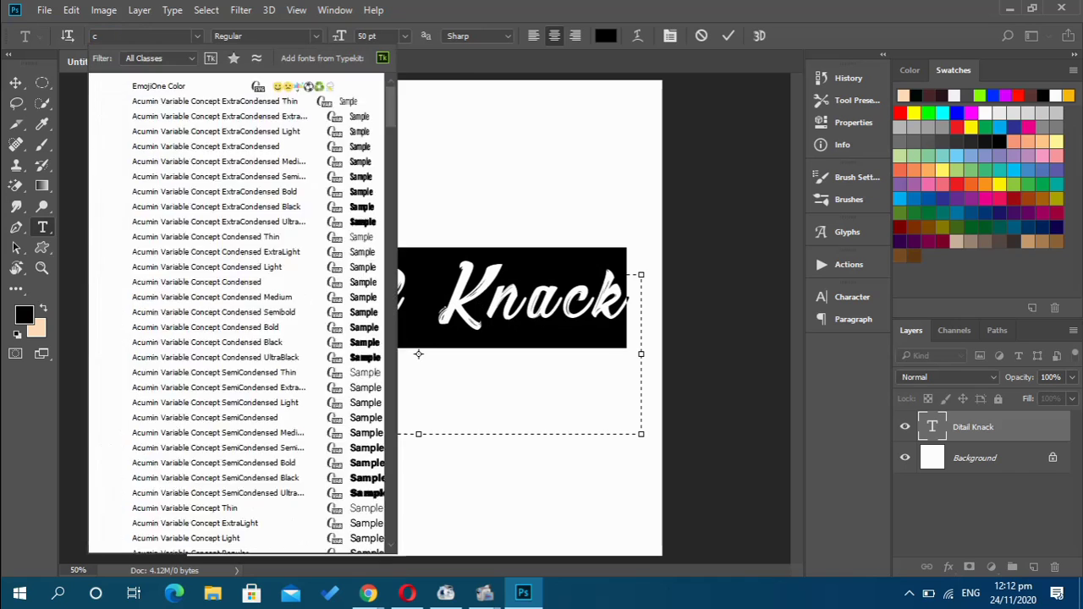
{"action": "type", "text": "hasing"}
{"action": "key", "text": "Return"}
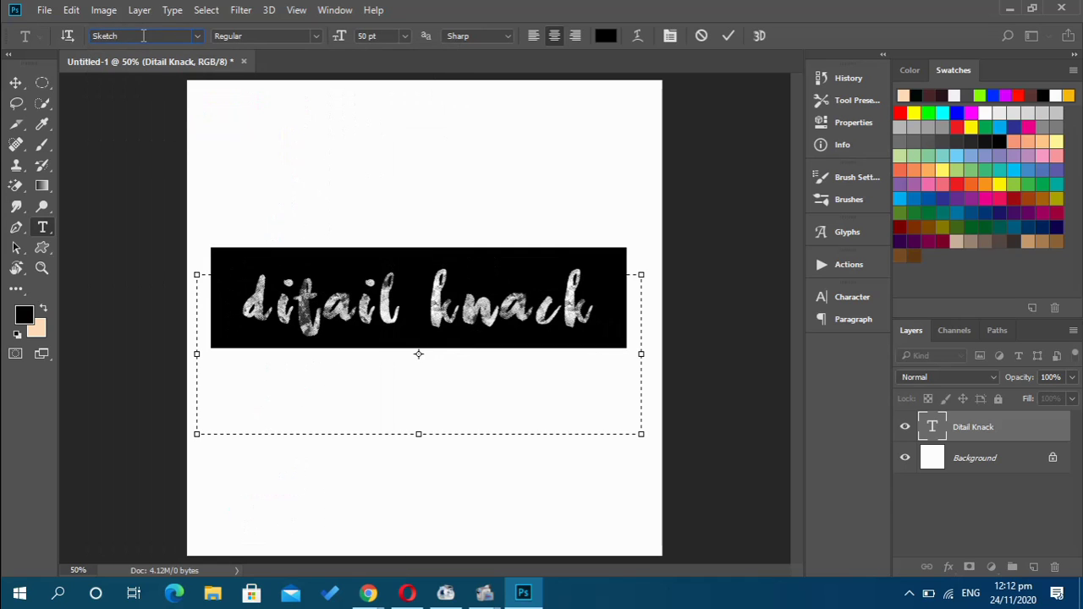
{"action": "left_click", "coordinate": [727, 35]}
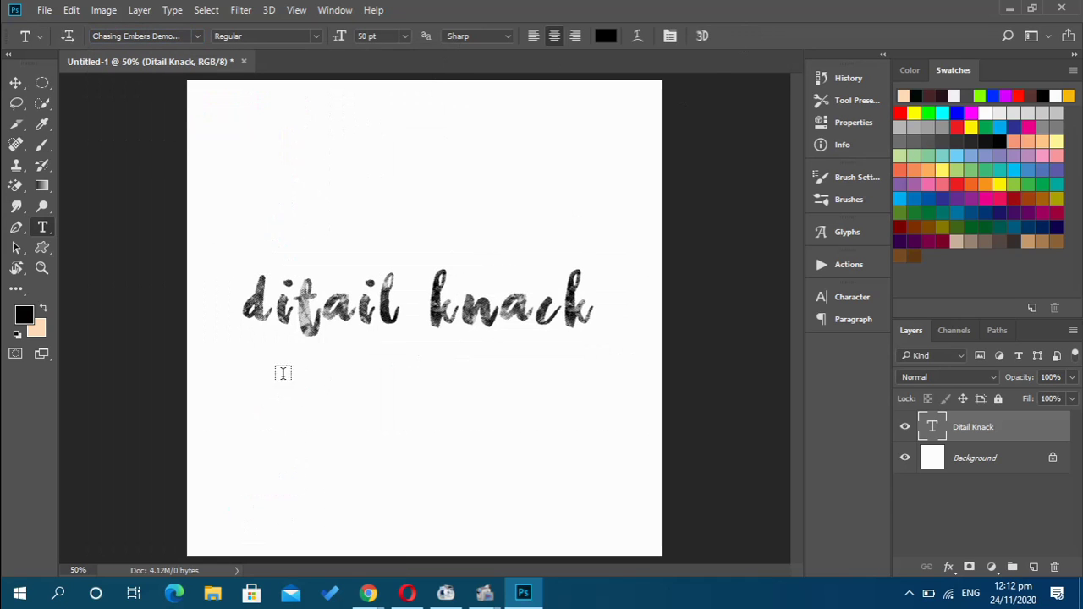
Step: Retype the initial letters of the two words in the Ditail Knack text as d and k, and commit the text
{"action": "left_click_drag", "start_coordinate": [263, 301], "coordinate": [248, 399]}
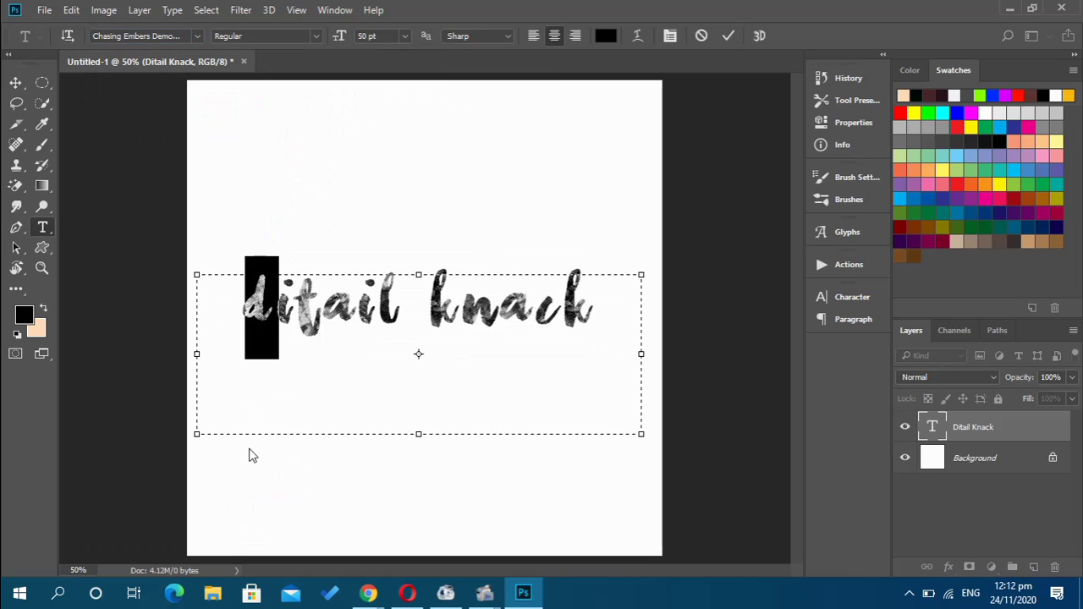
{"action": "type", "text": "d"}
{"action": "key", "text": "Right"}
{"action": "key", "text": "Right"}
{"action": "key", "text": "Right"}
{"action": "key", "text": "Right"}
{"action": "key", "text": "Right"}
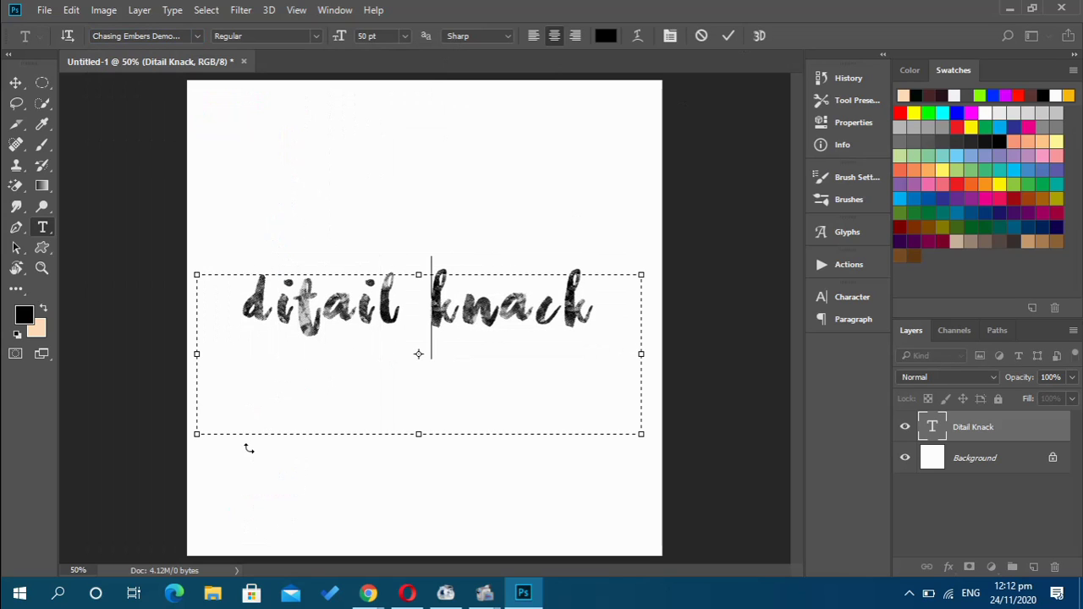
{"action": "key", "text": "shift+Right"}
{"action": "type", "text": "k"}
{"action": "left_click", "coordinate": [728, 35]}
Step: Change the colour of the whole Ditail Knack text to bright red and commit it
{"action": "left_click", "coordinate": [502, 309]}
{"action": "key", "text": "ctrl+a"}
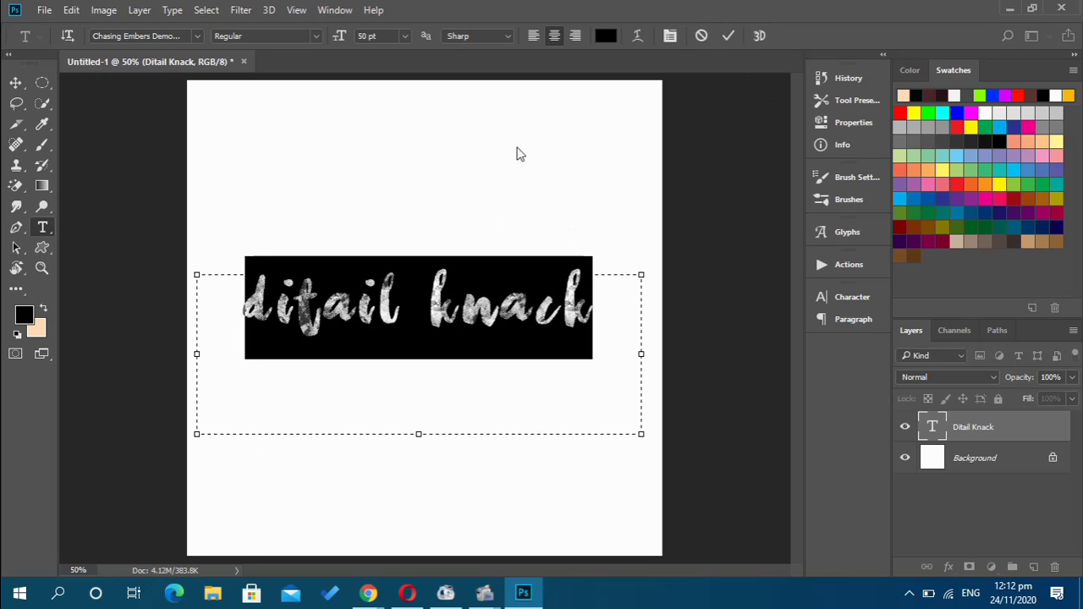
{"action": "left_click", "coordinate": [606, 35]}
{"action": "left_click", "coordinate": [781, 325]}
{"action": "left_click", "coordinate": [837, 257]}
{"action": "left_click", "coordinate": [813, 271]}
{"action": "left_click", "coordinate": [996, 236]}
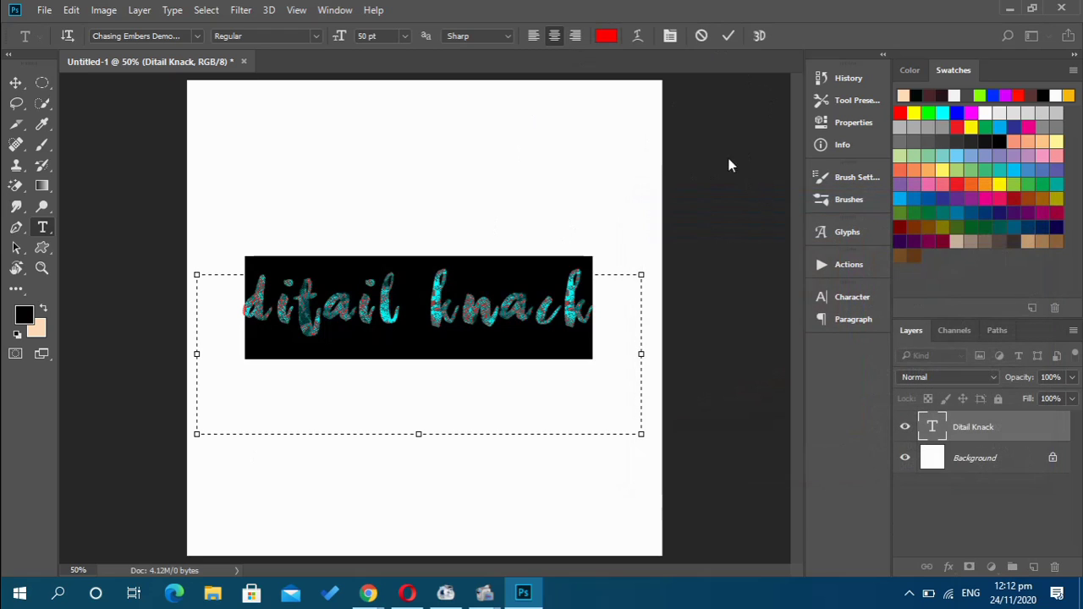
{"action": "left_click", "coordinate": [730, 35]}
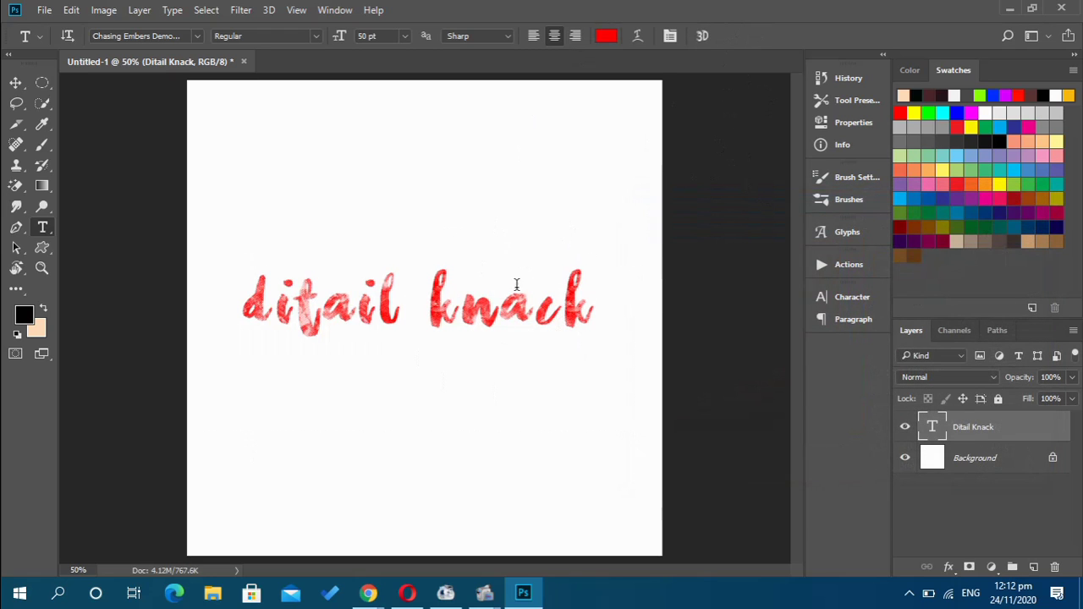
Step: Close Photoshop without saving the document and start a blank document in Word 2013
{"action": "left_click", "coordinate": [1061, 8]}
{"action": "left_click", "coordinate": [531, 237]}
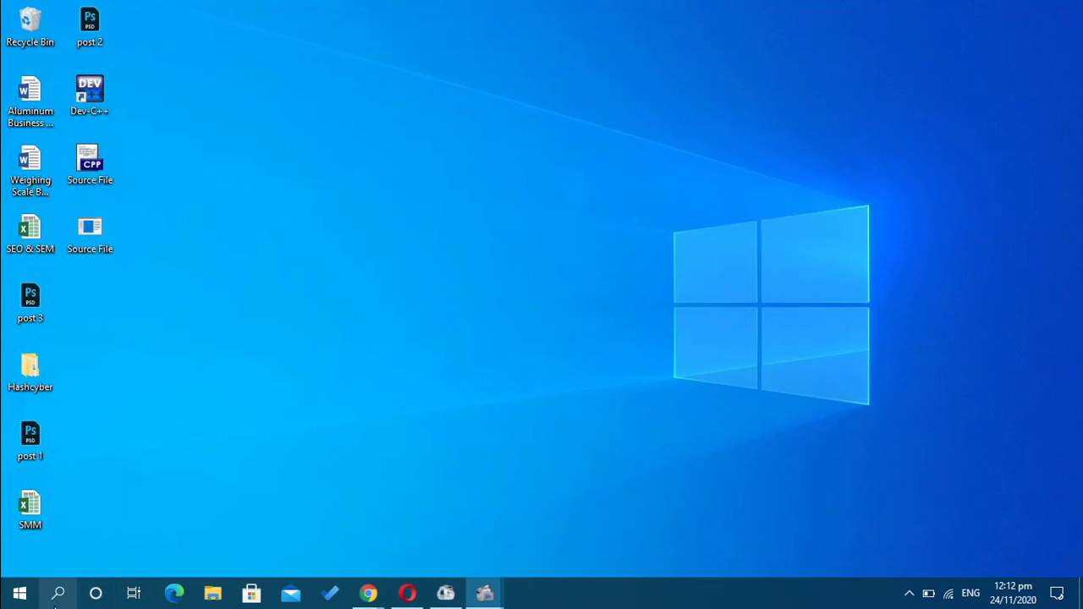
{"action": "left_click", "coordinate": [57, 594]}
{"action": "type", "text": "word"}
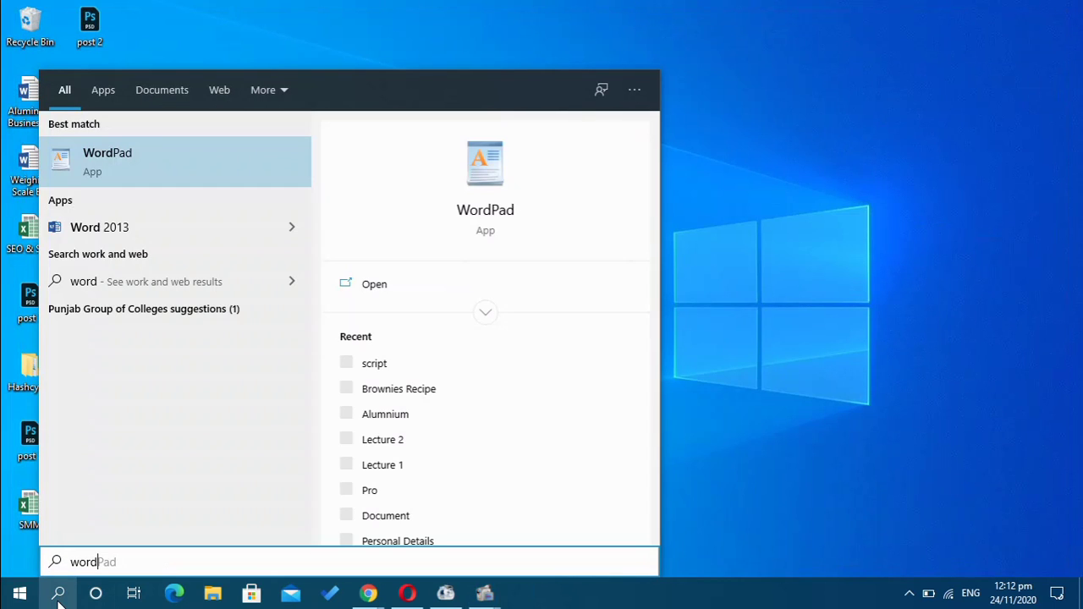
{"action": "key", "text": "Down"}
{"action": "key", "text": "Return"}
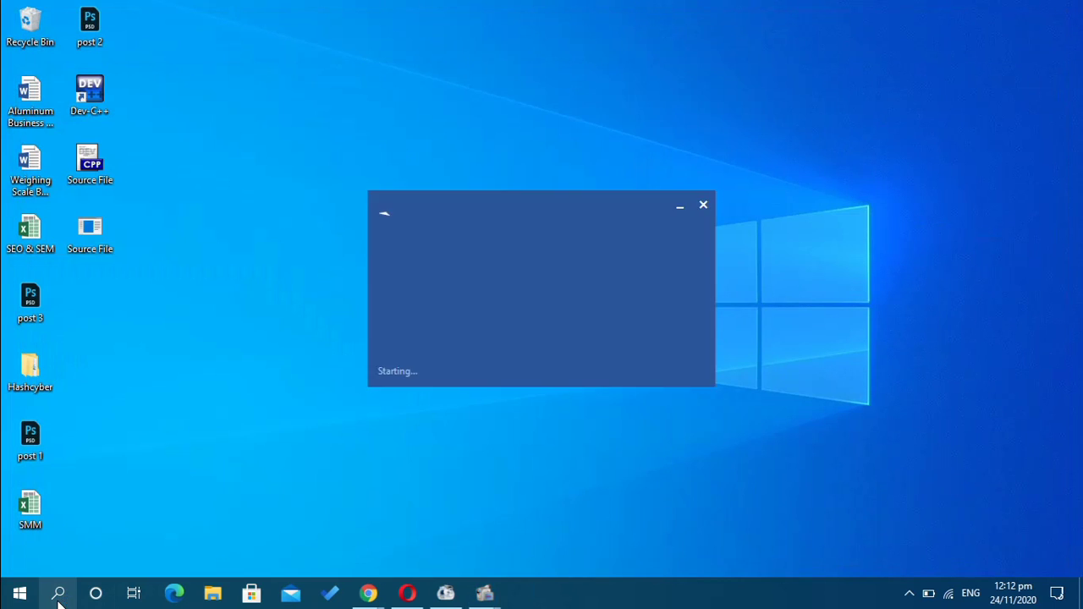
{"action": "key", "text": "Return"}
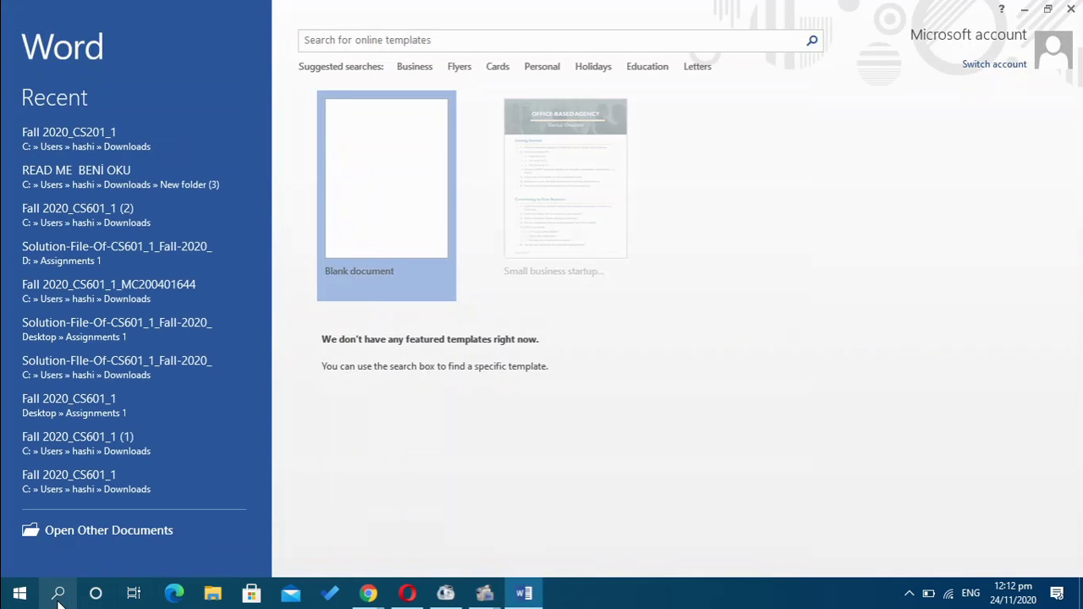
Step: Enter the text "Digital Knack" in the document and set its font size to 36
{"action": "type", "text": "Dig"}
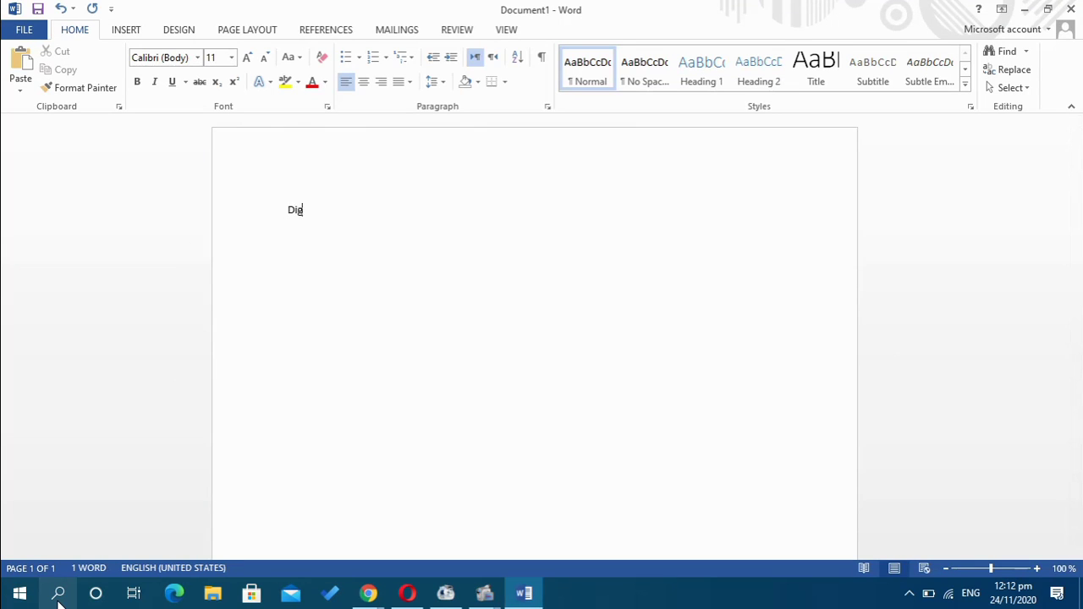
{"action": "type", "text": "ital Knack"}
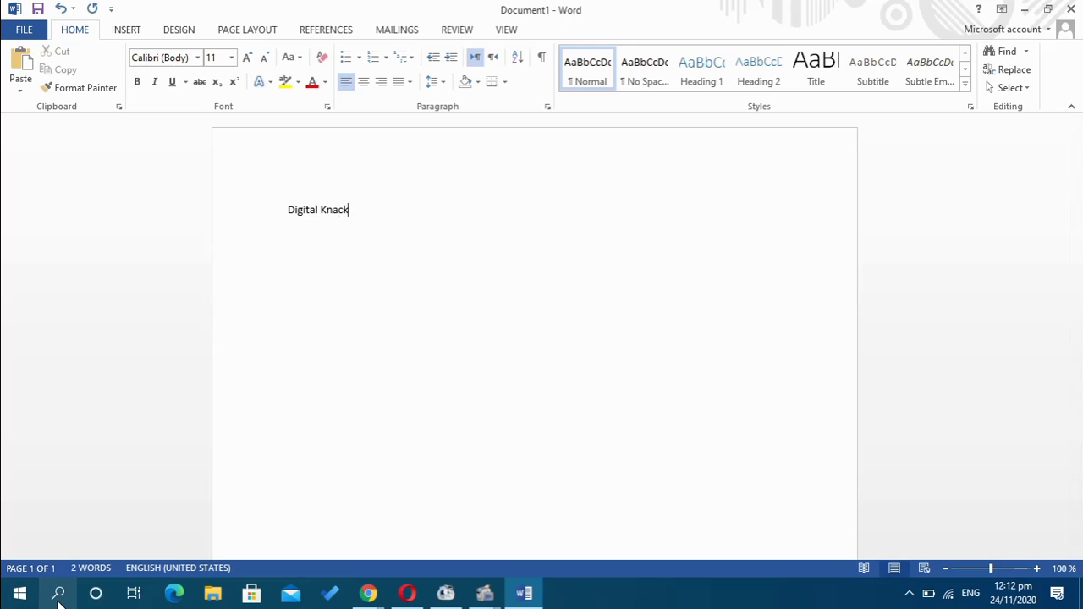
{"action": "key", "text": "ctrl+a"}
{"action": "left_click", "coordinate": [231, 58]}
{"action": "left_click", "coordinate": [218, 278]}
Step: Try the Sketch font on the whole Digital Knack text
{"action": "left_click", "coordinate": [180, 59]}
{"action": "type", "text": "Sketc"}
{"action": "key", "text": "Return"}
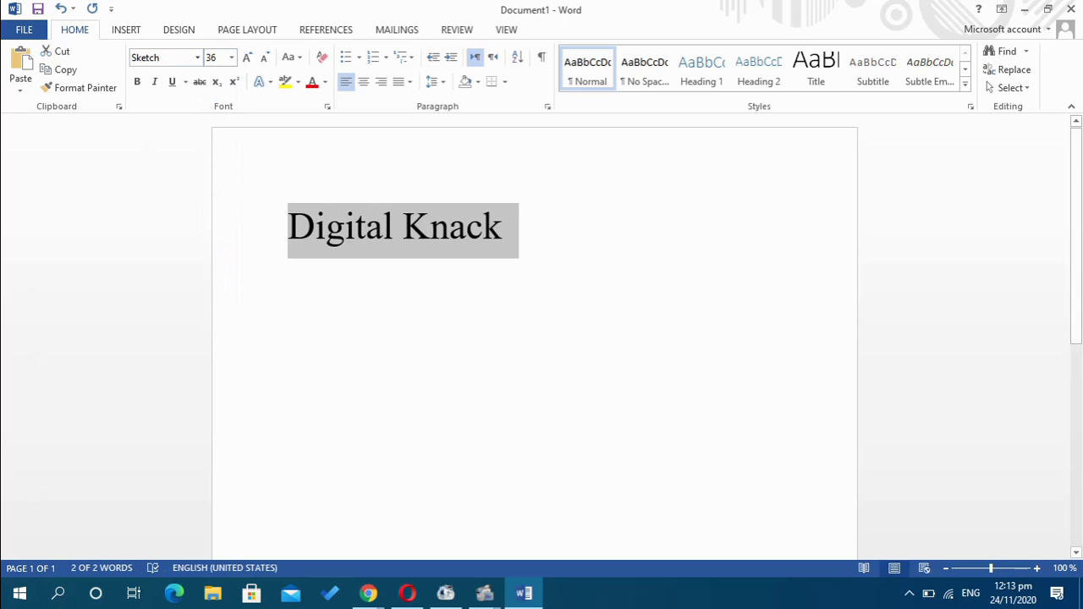
Step: Change the font of the whole Digital Knack line to Chasing Embers Demo
{"action": "triple_click", "coordinate": [393, 229]}
{"action": "left_click", "coordinate": [163, 56]}
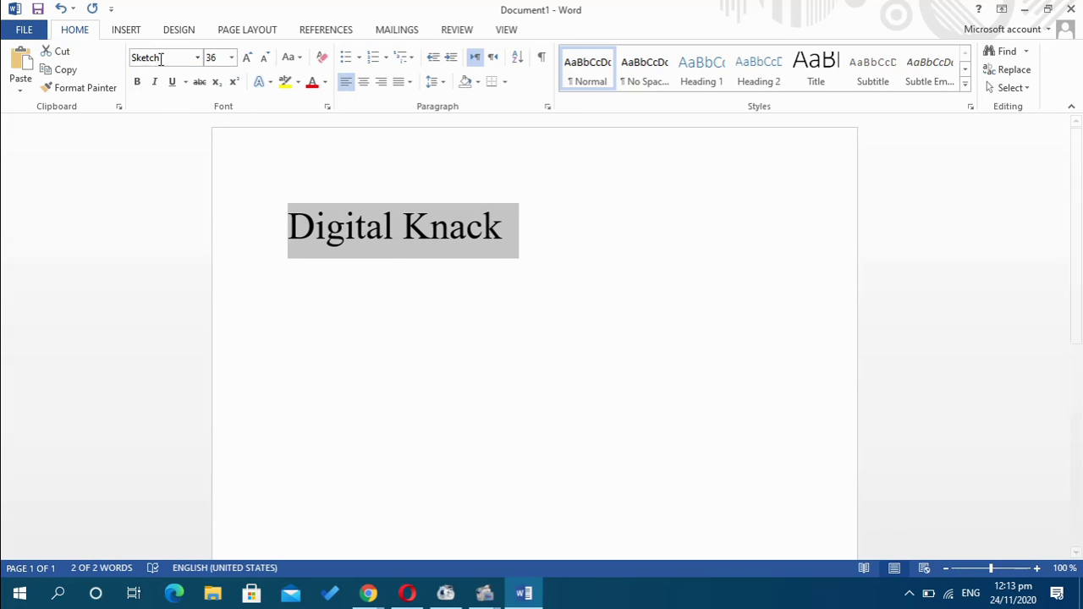
{"action": "type", "text": "Chasing Embe"}
{"action": "key", "text": "Return"}
{"action": "left_click", "coordinate": [441, 243]}
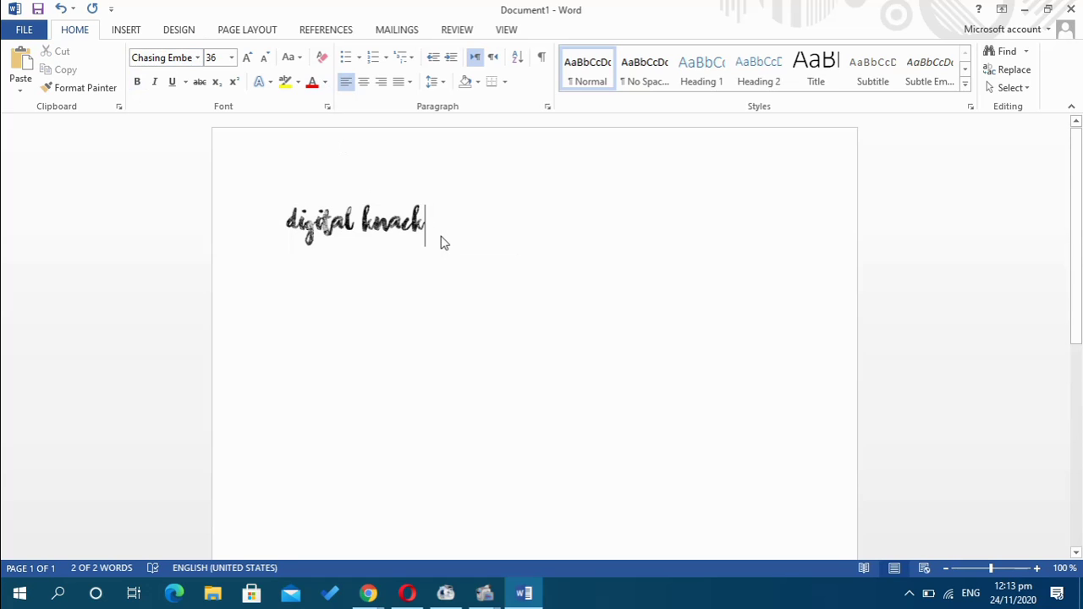
Step: Enlarge the whole Digital Knack text to font size 72
{"action": "key", "text": "ctrl+a"}
{"action": "left_click", "coordinate": [231, 57]}
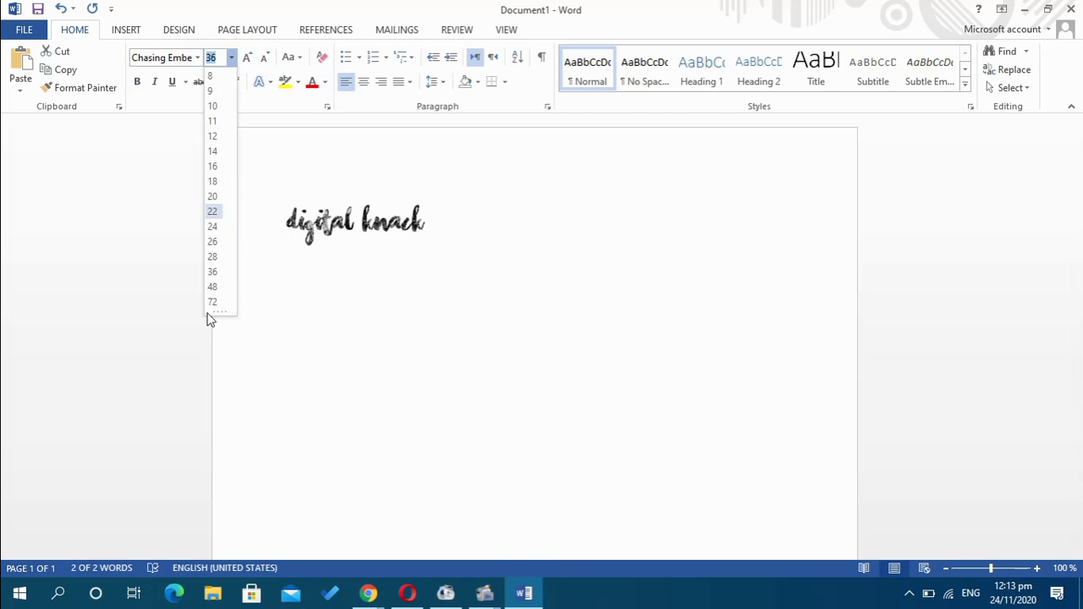
{"action": "left_click", "coordinate": [213, 302]}
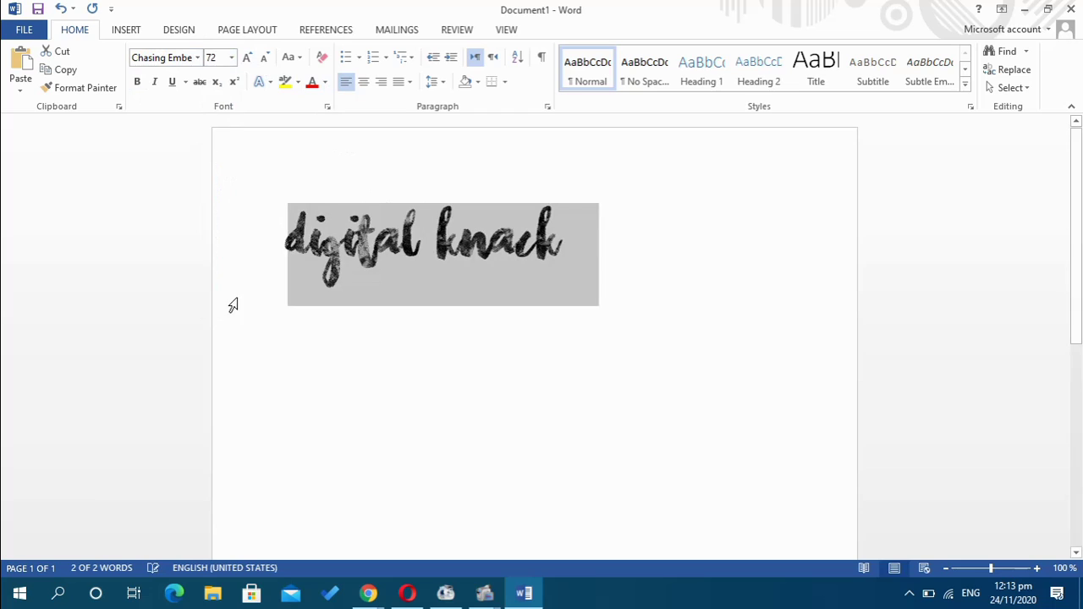